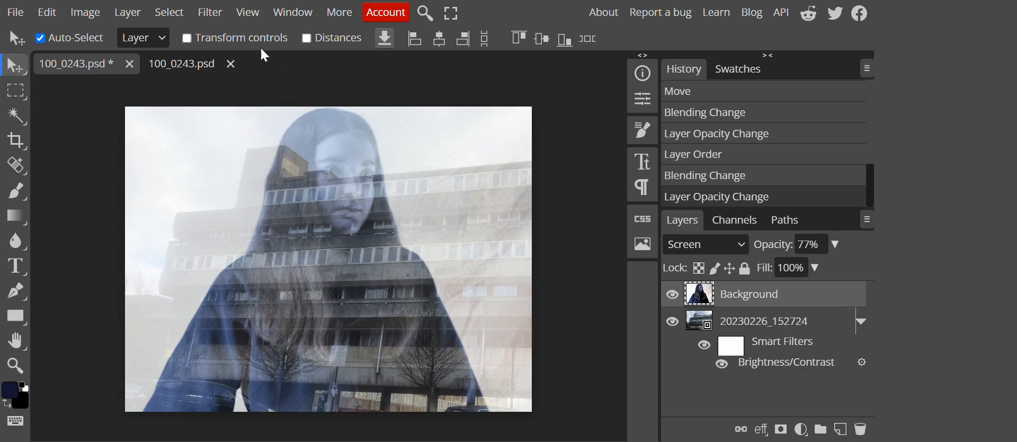
Step: Compare the finished double-exposure document with the original portrait, and close the finished one
click(194, 63)
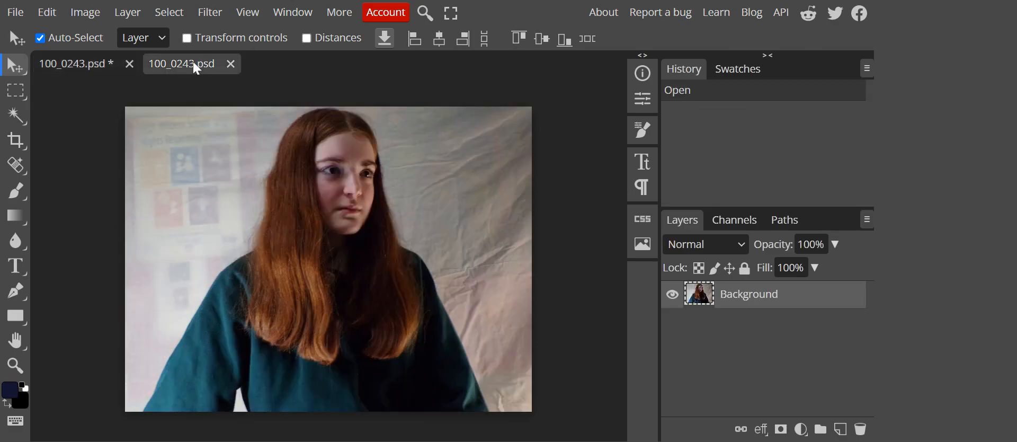
click(59, 69)
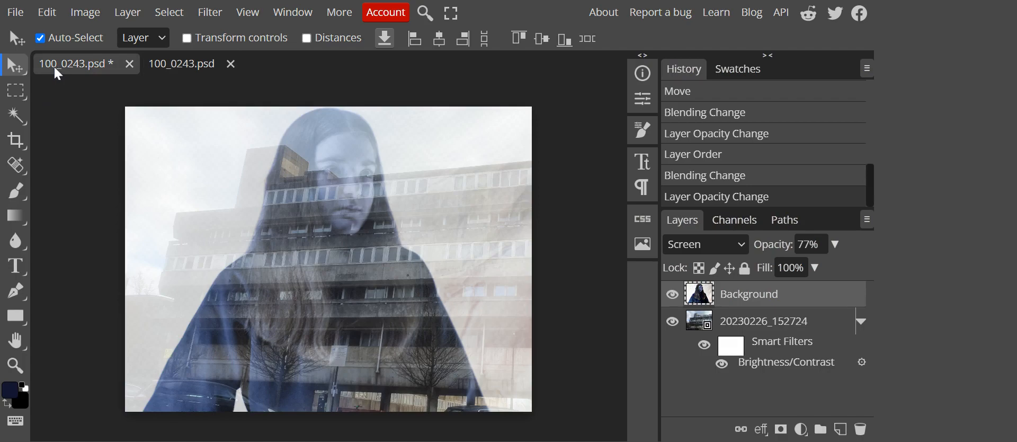
click(128, 68)
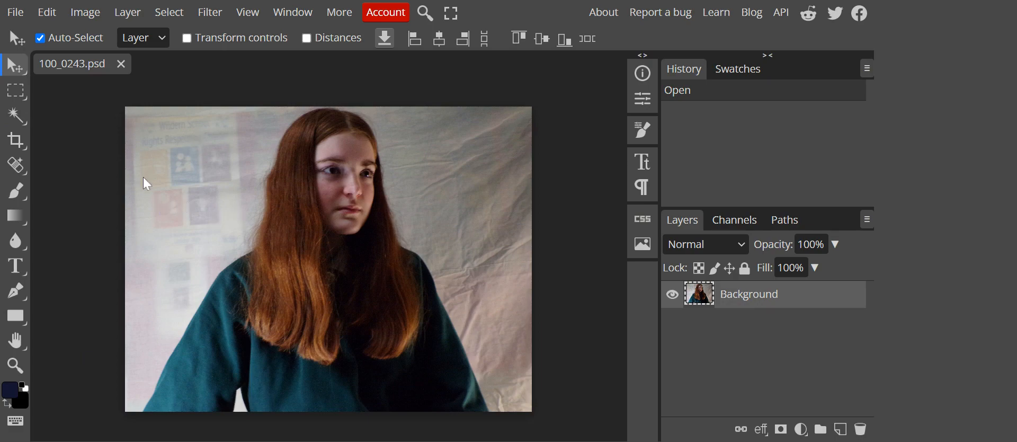
Step: Select the woman automatically with the Quick Selection tool's Select Subject, and invert the selection to target the backdrop
right_click(19, 116)
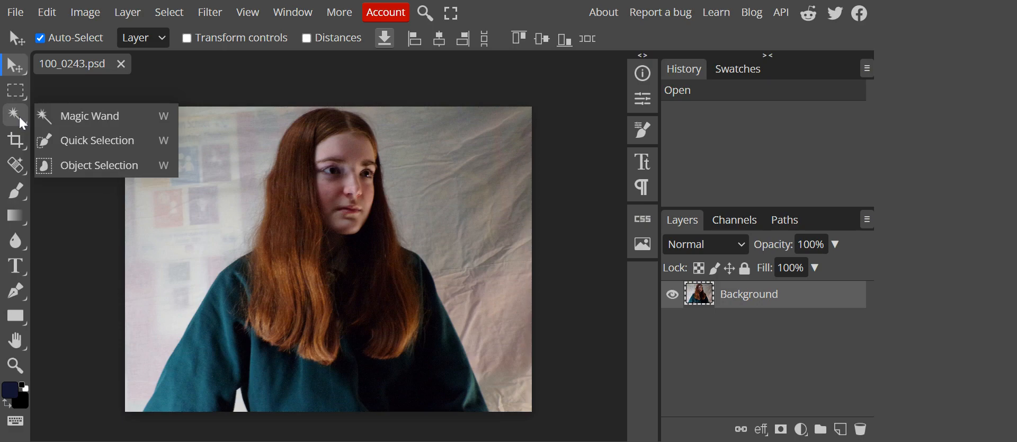
click(97, 141)
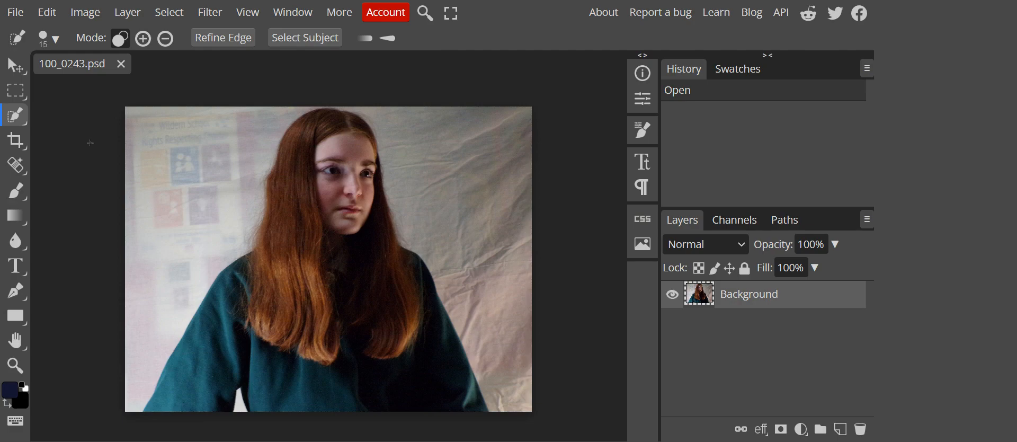
click(307, 47)
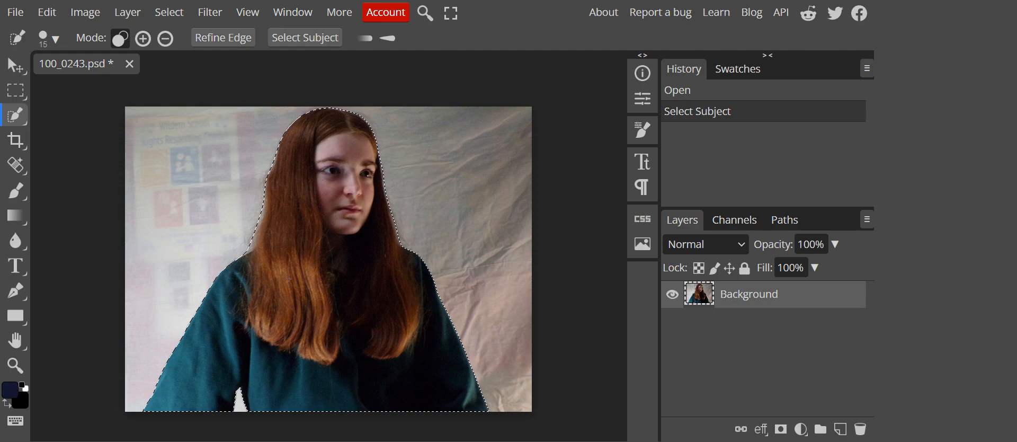
click(174, 11)
click(177, 86)
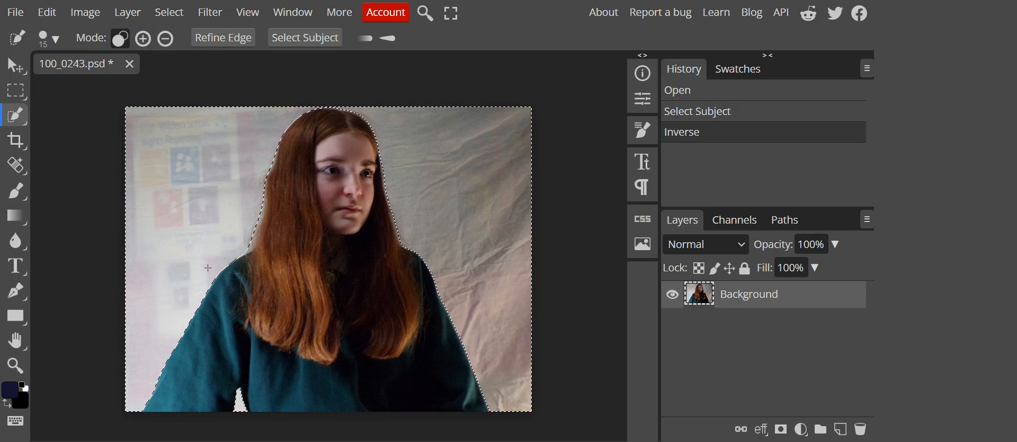
Step: Brighten the selected backdrop with a Brightness/Contrast adjustment of about 85 brightness and 57 contrast, and deselect
click(87, 14)
mouse_move(119, 68)
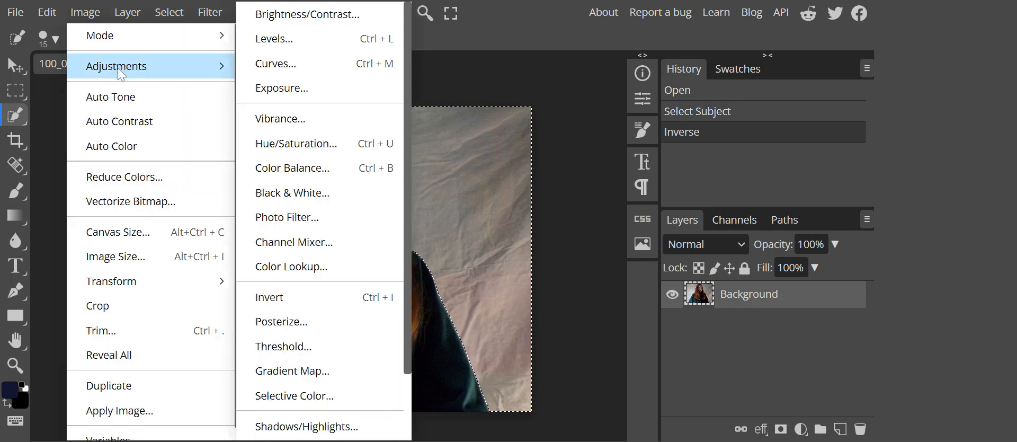
click(334, 22)
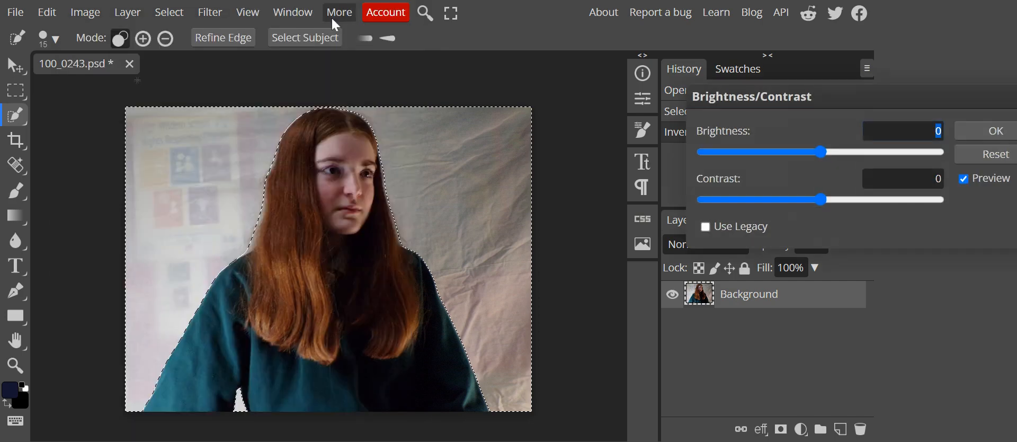
drag(793, 102, 632, 86)
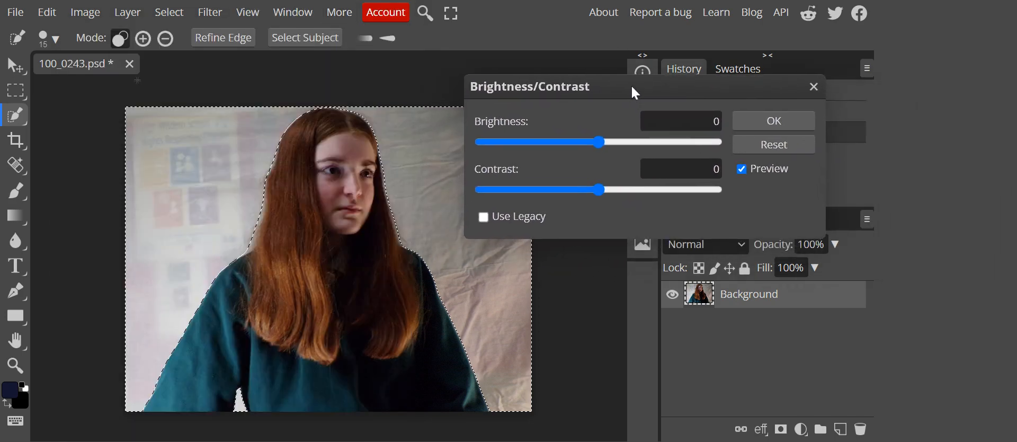
drag(610, 144, 651, 139)
drag(602, 195, 666, 183)
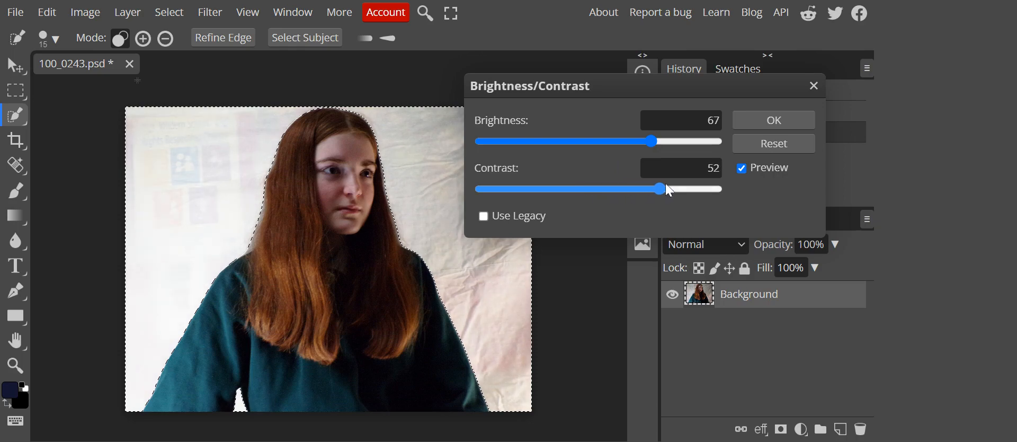
drag(651, 143, 662, 141)
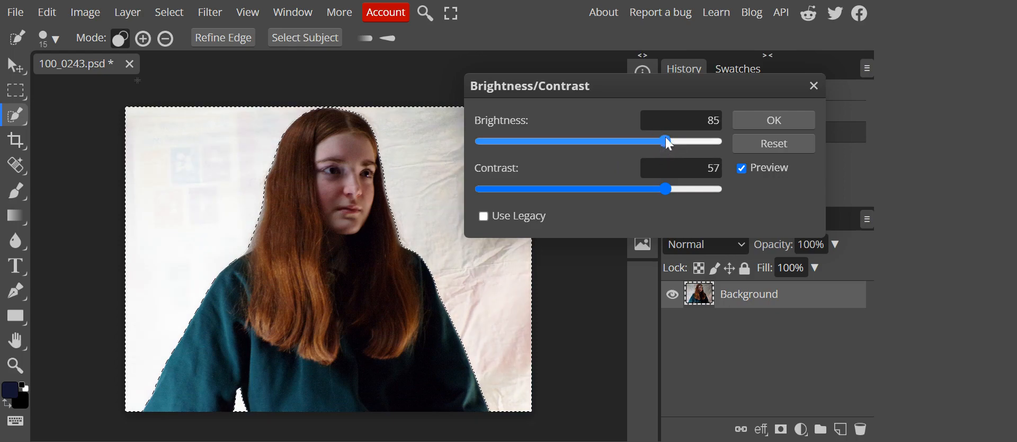
click(769, 121)
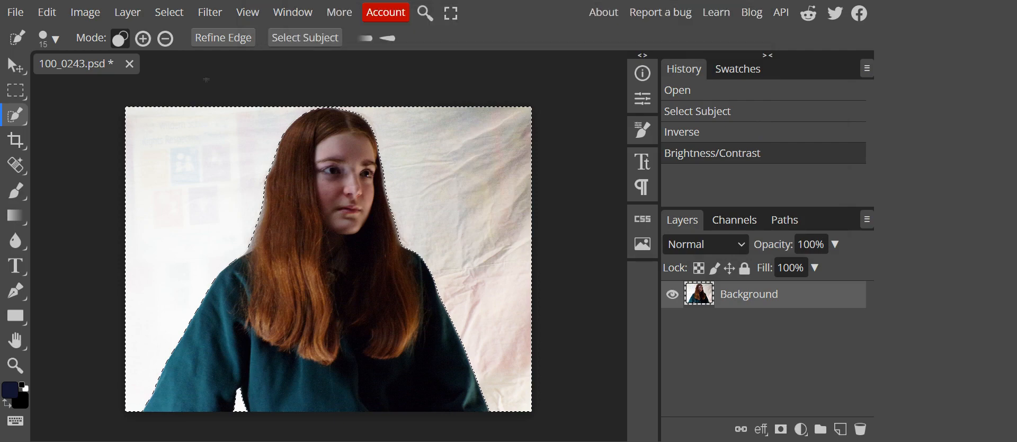
click(175, 16)
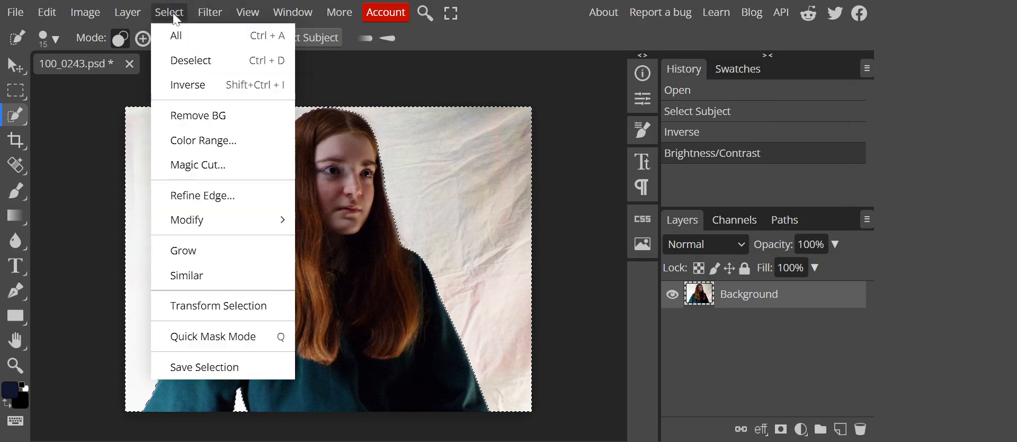
click(201, 61)
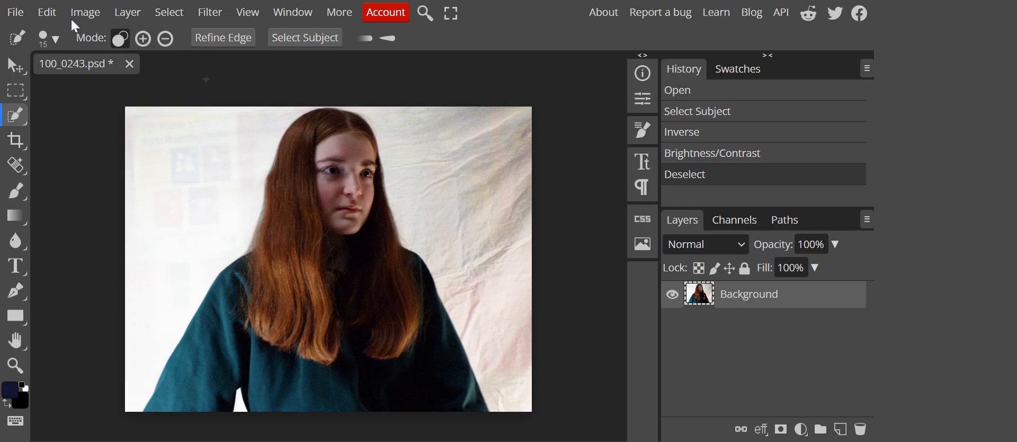
Step: Start a Photo Filter adjustment on the whole portrait and set its colour to light blue 4c83f1
click(84, 13)
mouse_move(111, 74)
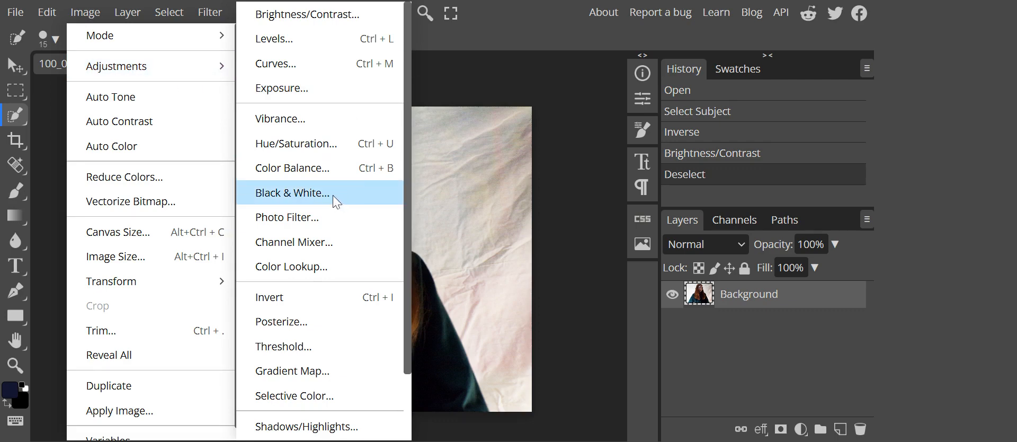
click(287, 222)
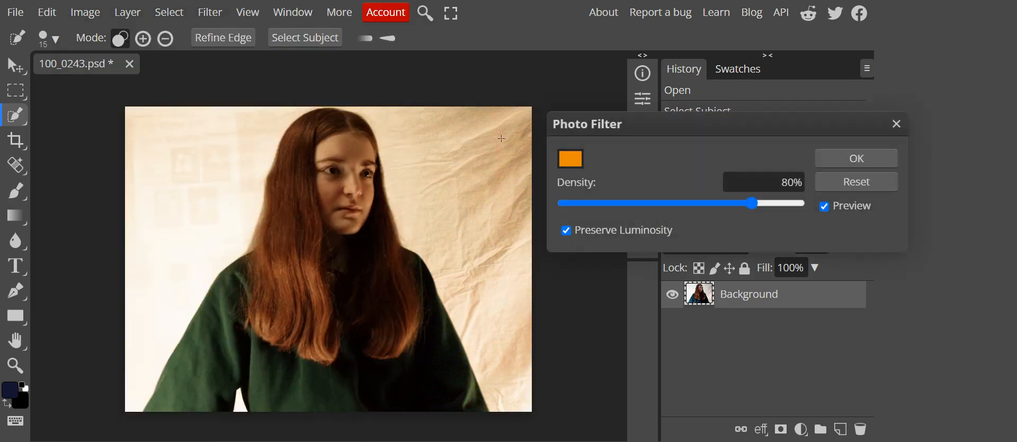
click(577, 168)
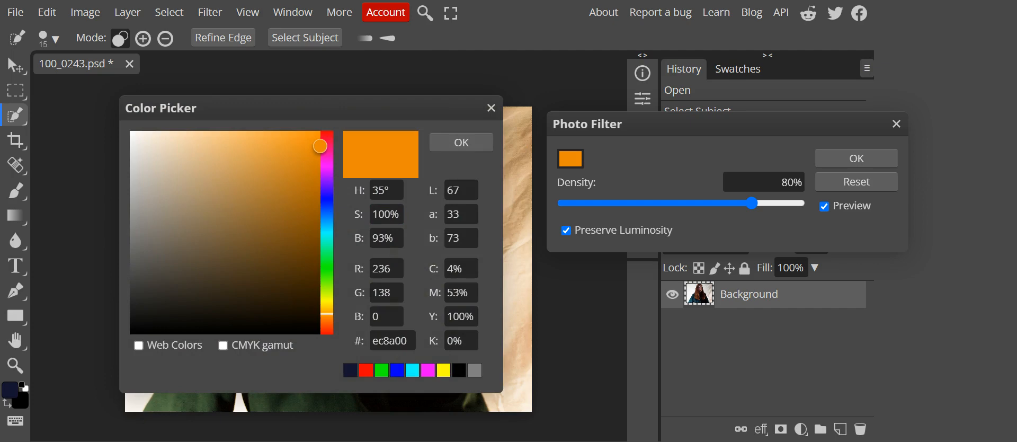
click(326, 200)
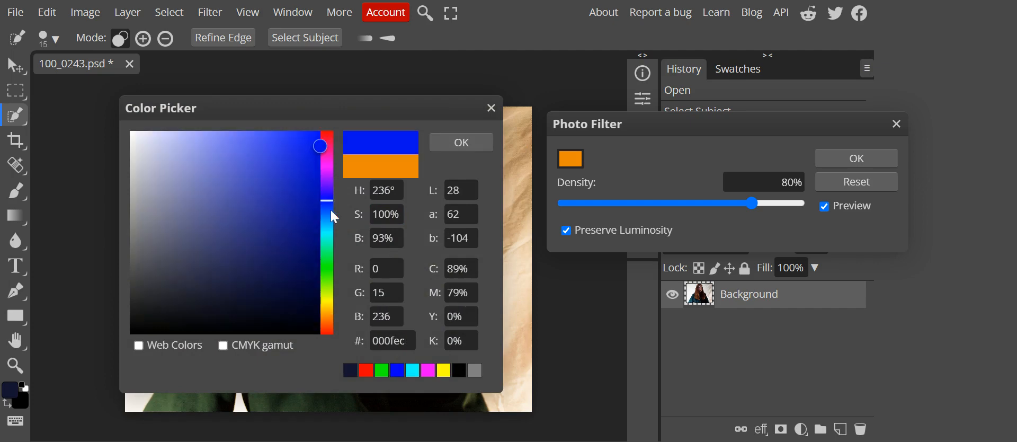
click(330, 209)
click(259, 142)
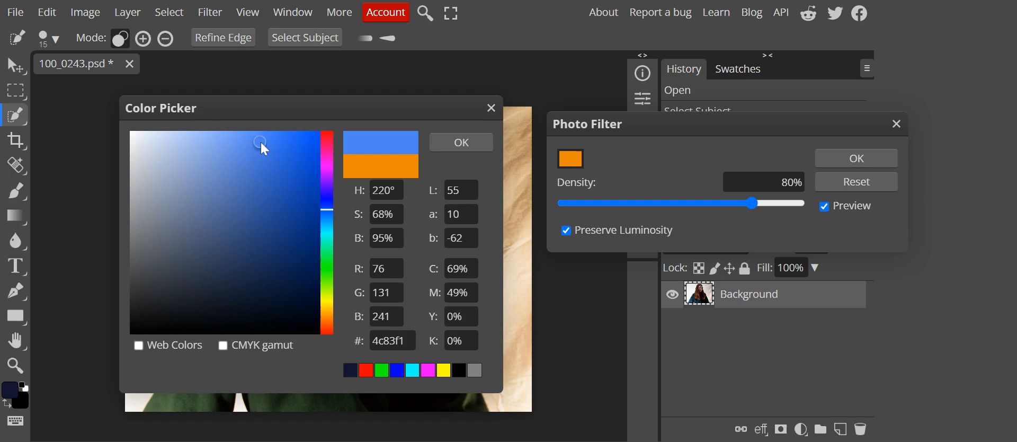
click(454, 146)
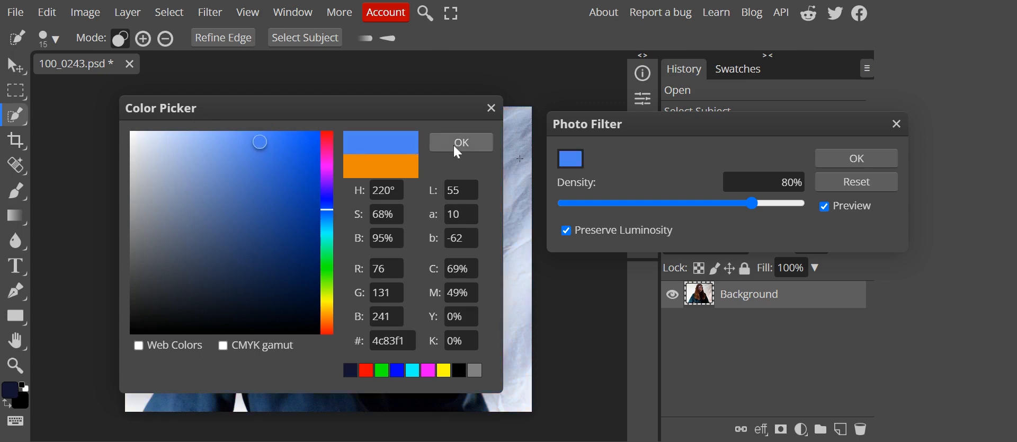
Step: Try different filter densities, change the filter colour to darker blue 1b4aa7, and apply the Photo Filter at a density below 98%
drag(753, 205, 663, 205)
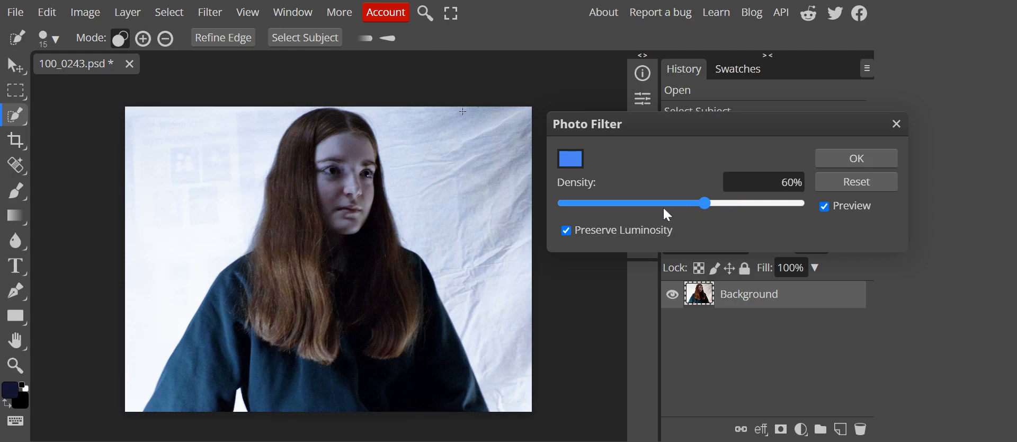
click(783, 205)
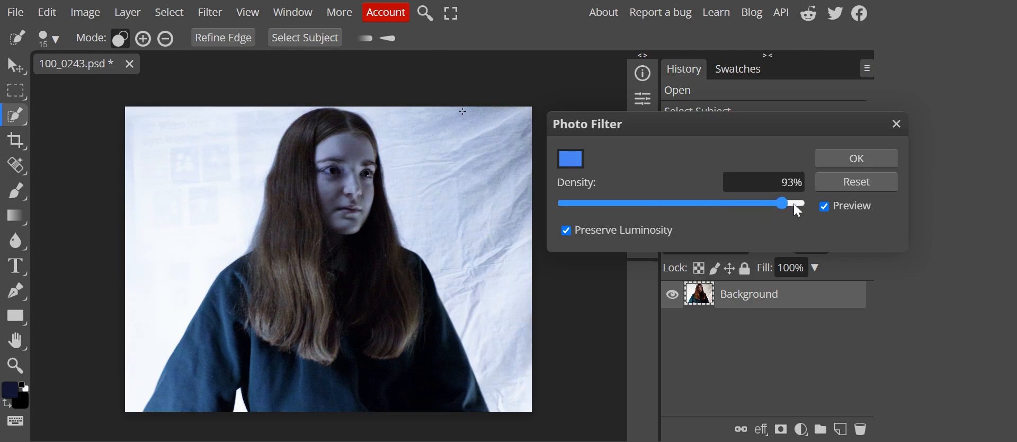
click(794, 204)
click(571, 158)
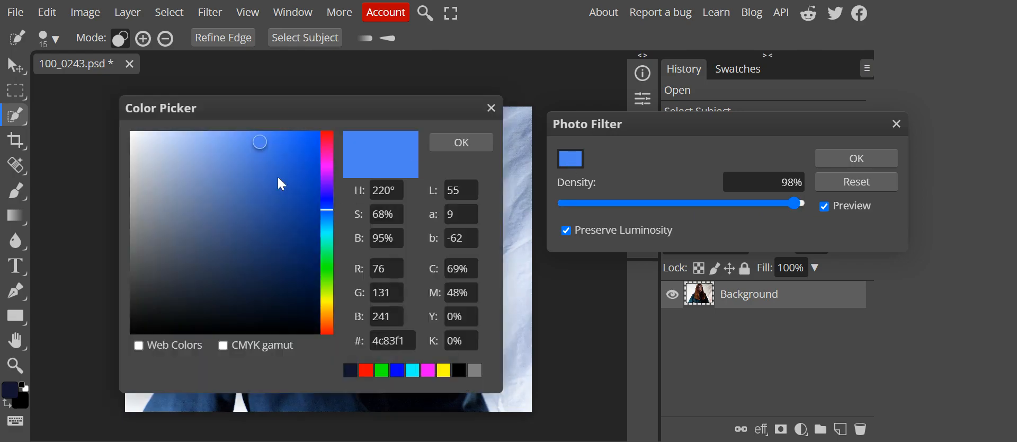
click(290, 201)
click(470, 143)
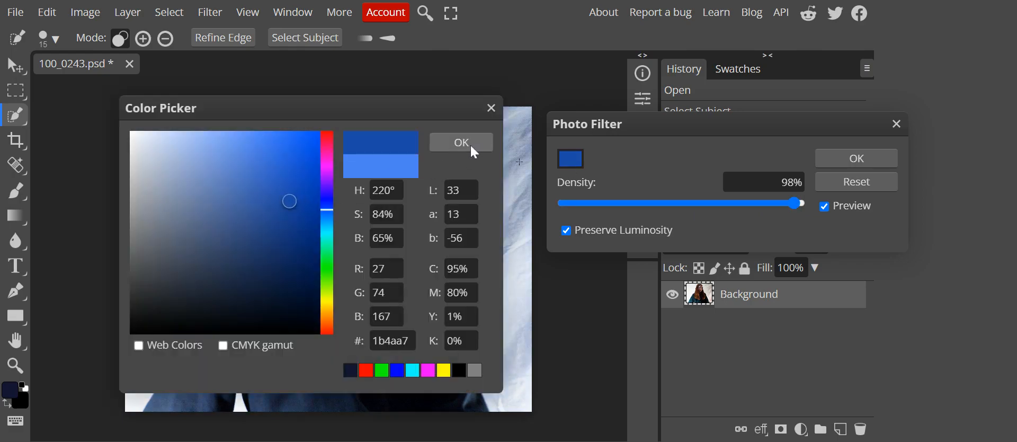
drag(795, 203, 745, 202)
click(840, 160)
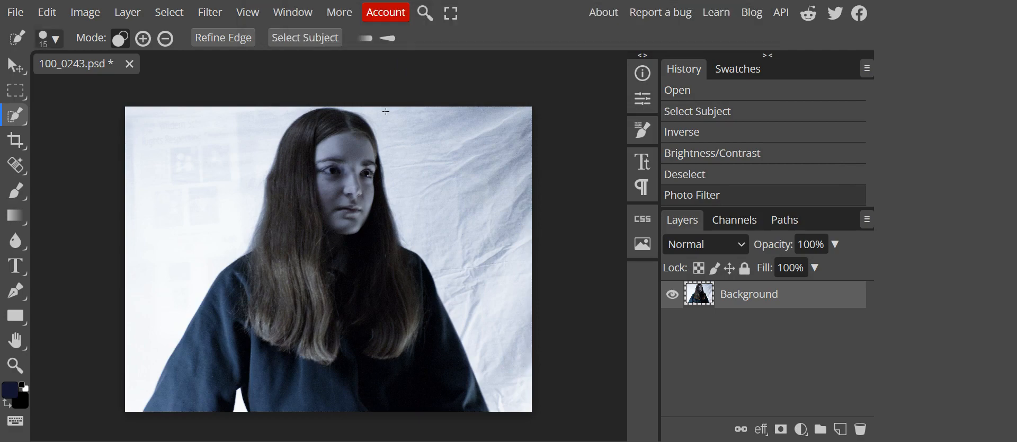
Step: Place the building photo 20230226_152724 over the portrait, enlarge it to about 108% and rotate it -0.8°
click(15, 13)
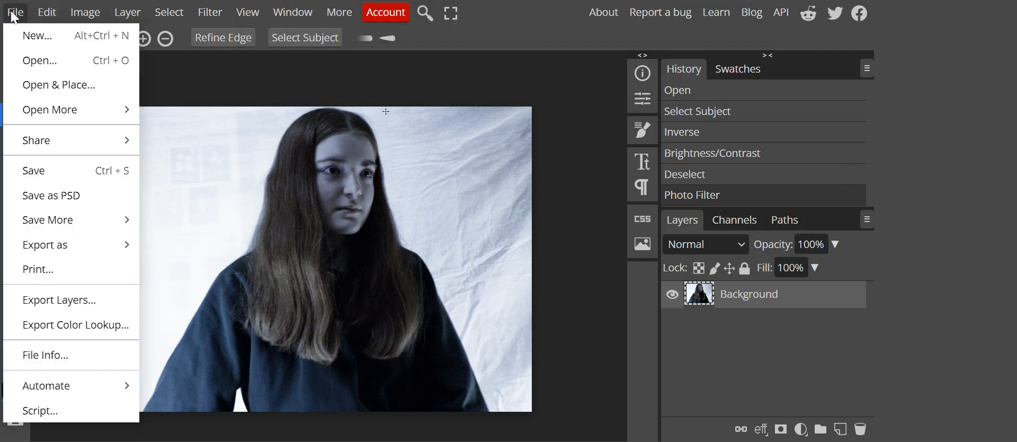
click(44, 85)
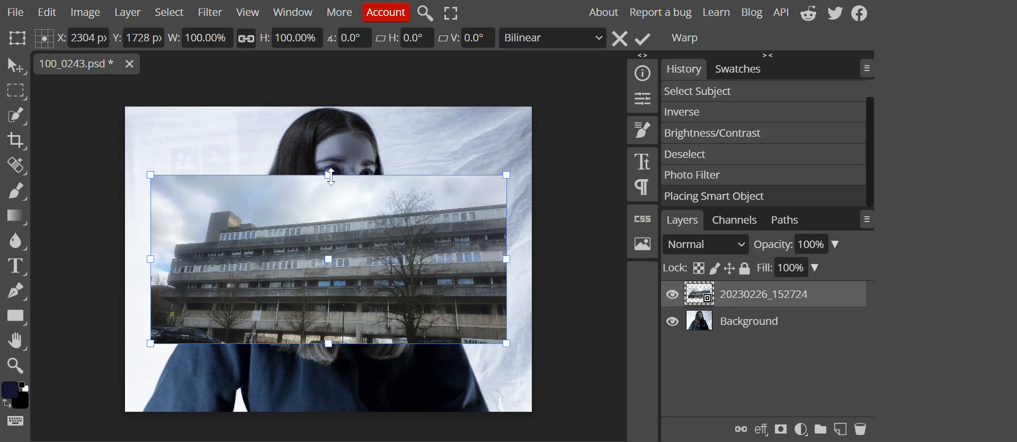
drag(330, 176, 331, 161)
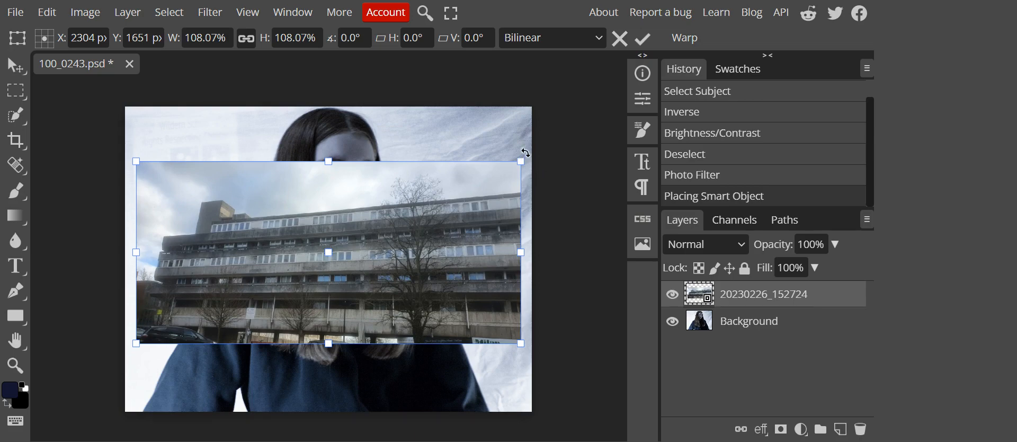
mouse_move(525, 153)
mouse_down()
mouse_move(531, 176)
mouse_move(516, 152)
mouse_up()
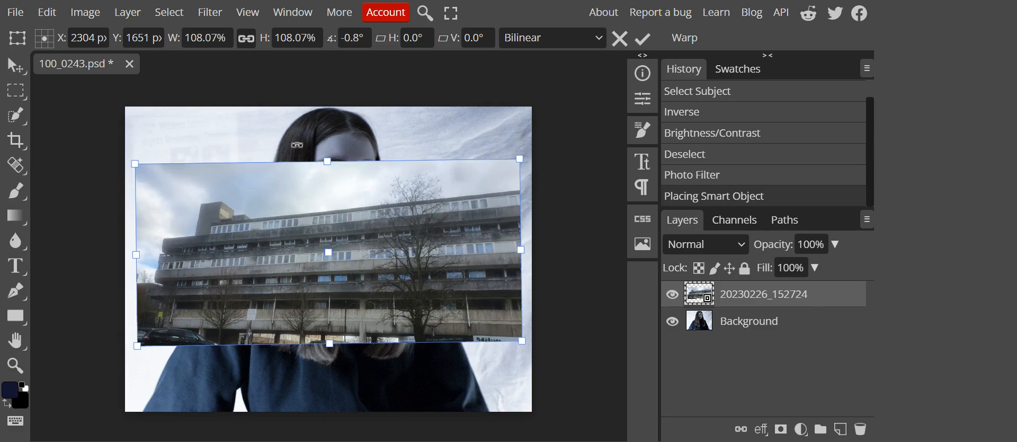
Step: Enlarge the building photo to about 189%, position it to cover the whole canvas, and commit the transform
drag(331, 162, 327, 104)
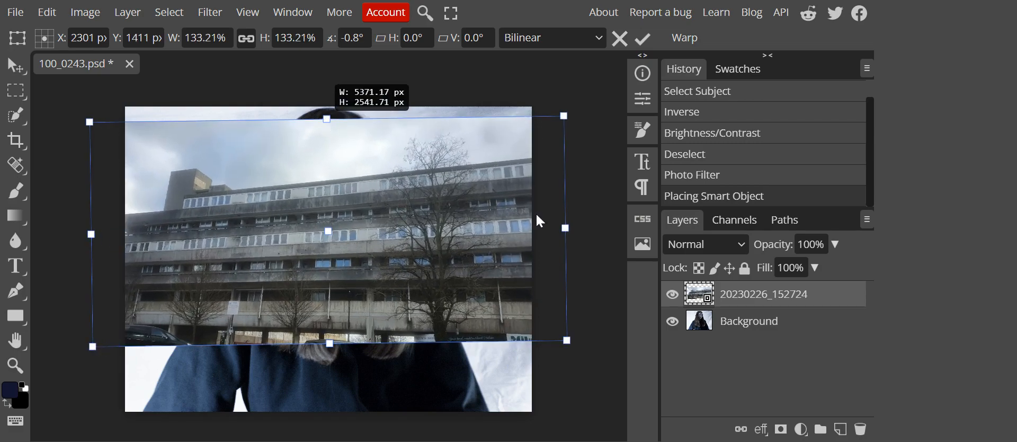
drag(563, 224, 508, 231)
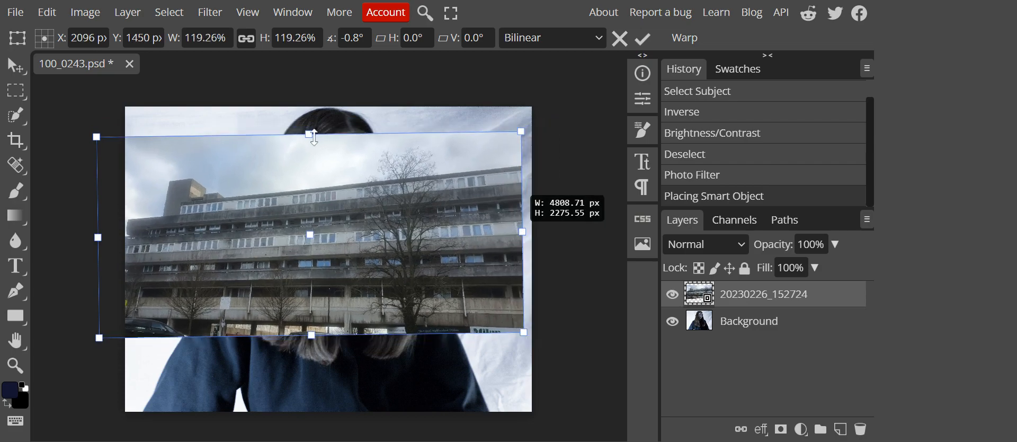
drag(311, 132, 318, 106)
drag(310, 335, 313, 428)
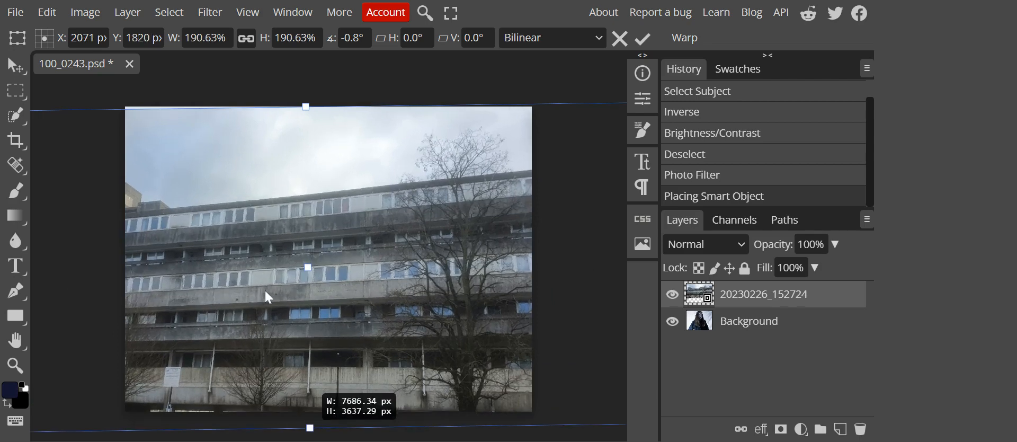
drag(274, 297, 296, 305)
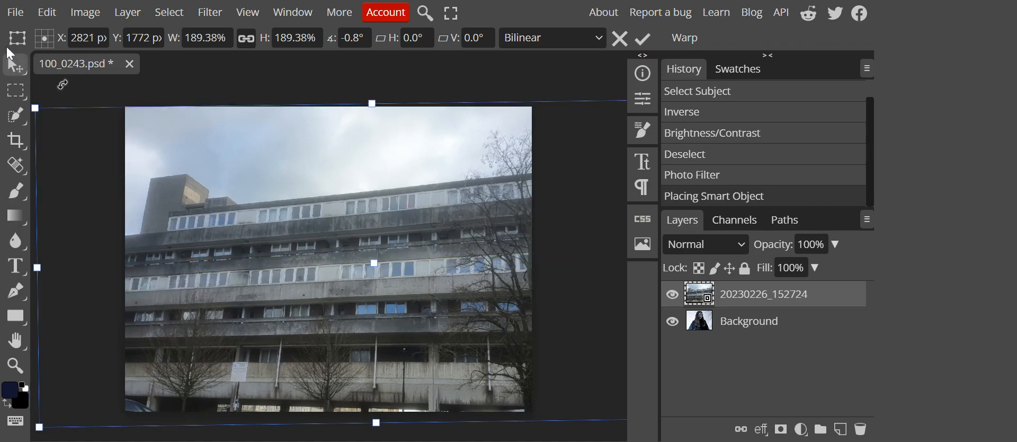
key(Return)
Step: Apply an Exposure adjustment to the building layer, changing its gamma correction to darken the photo
click(88, 12)
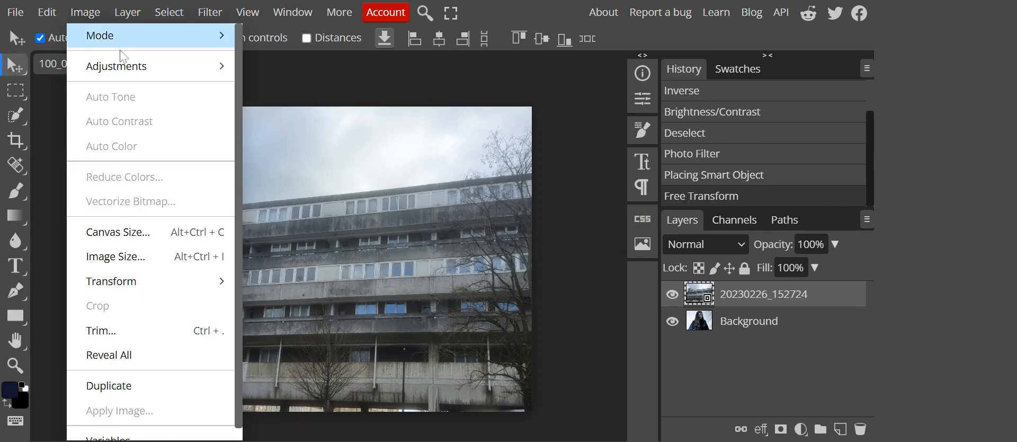
mouse_move(125, 66)
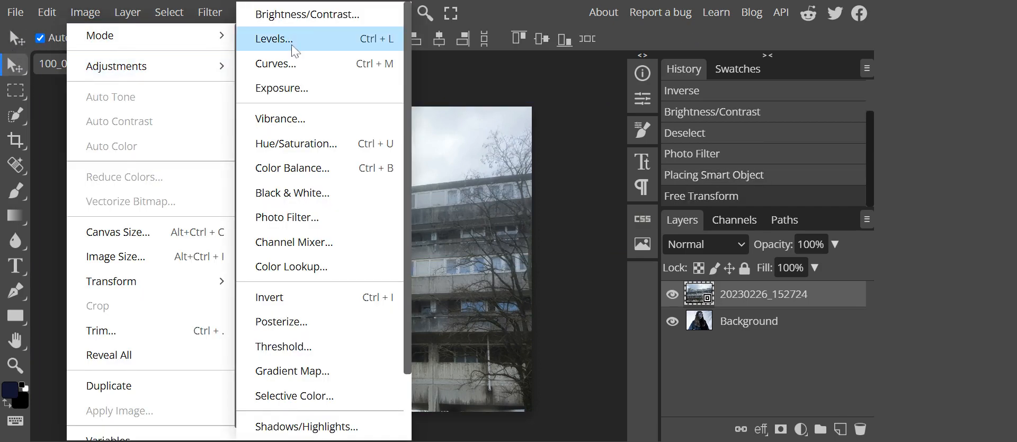
click(318, 91)
drag(293, 138, 596, 89)
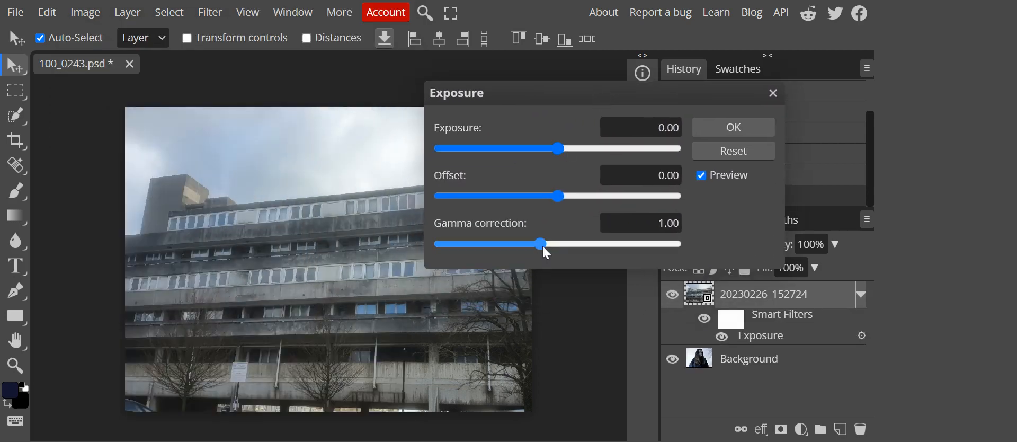
drag(574, 246, 533, 244)
click(724, 126)
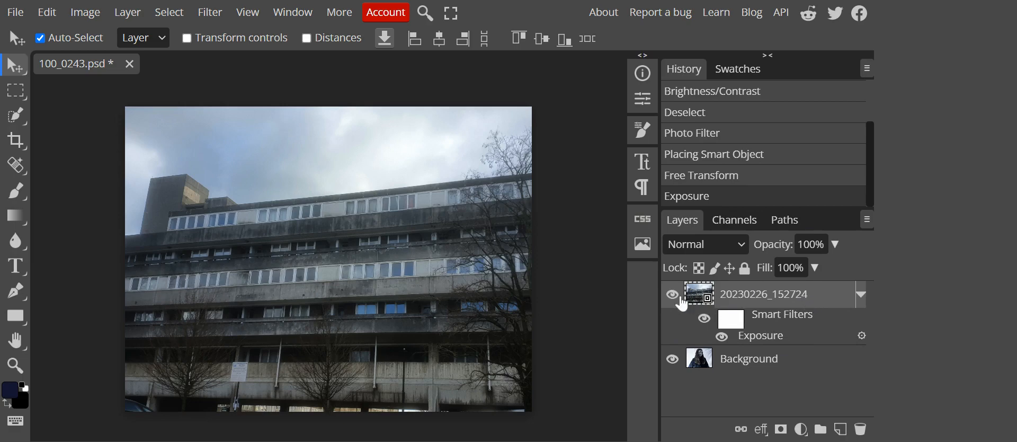
Step: Try the building layer at 58% opacity and in Multiply and Screen blending, restoring 100% opacity and Normal mode
click(835, 246)
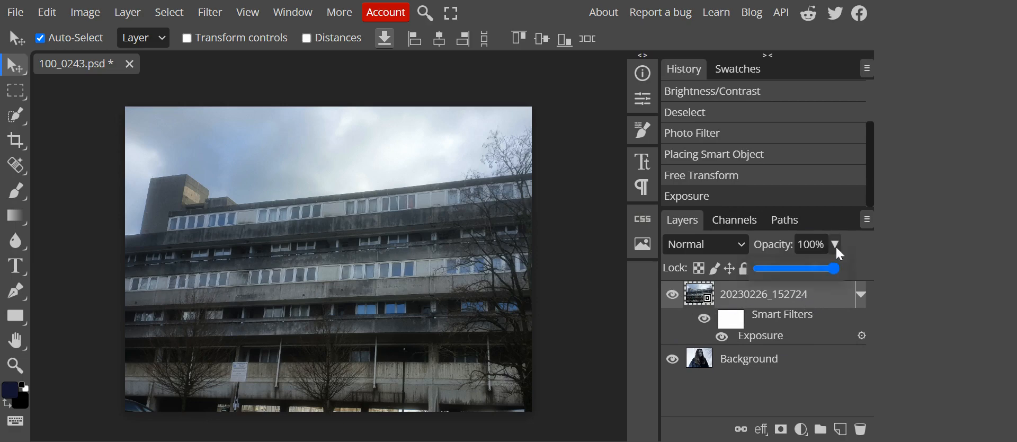
drag(810, 271, 802, 272)
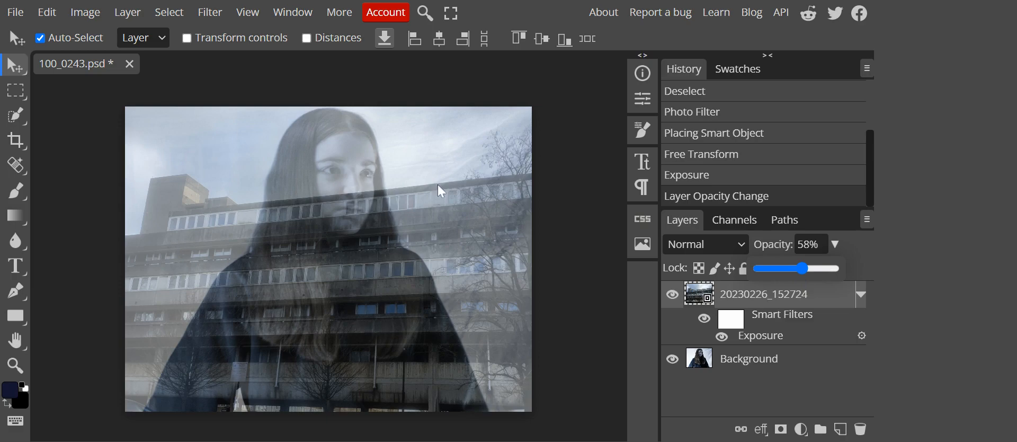
click(840, 267)
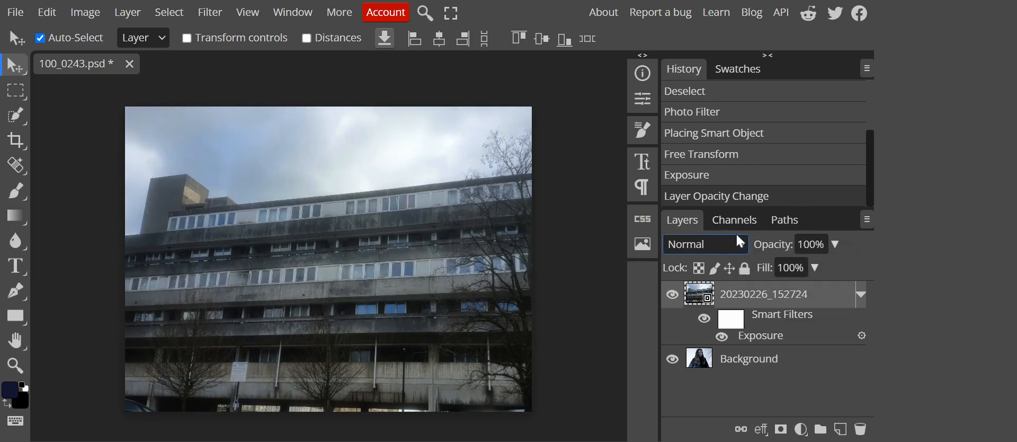
click(699, 7)
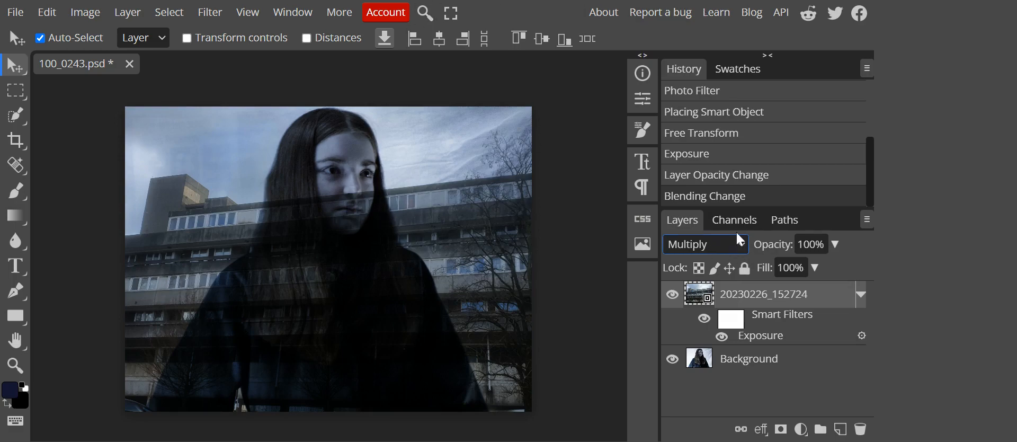
click(688, 91)
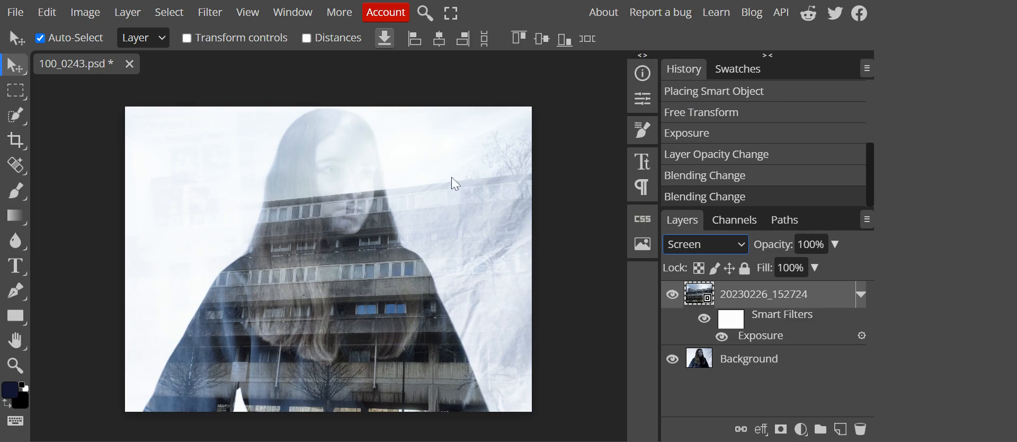
click(742, 235)
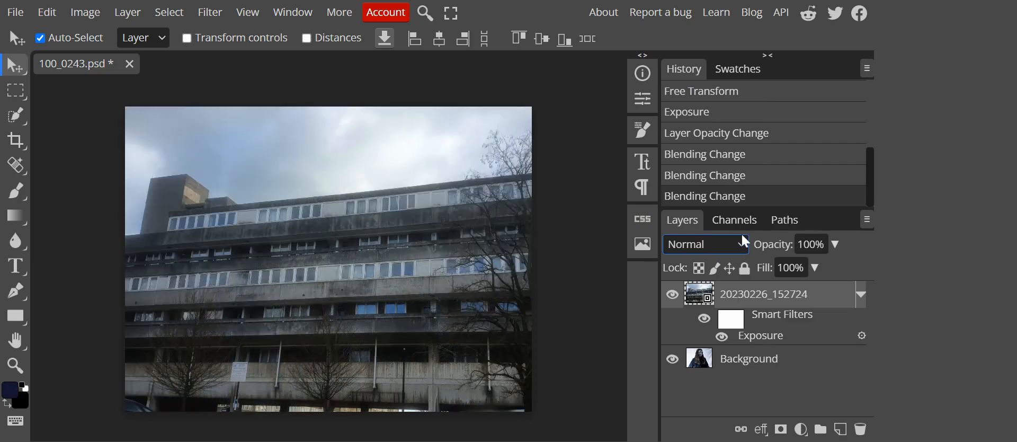
Step: Move the Background portrait layer above the building layer
click(716, 364)
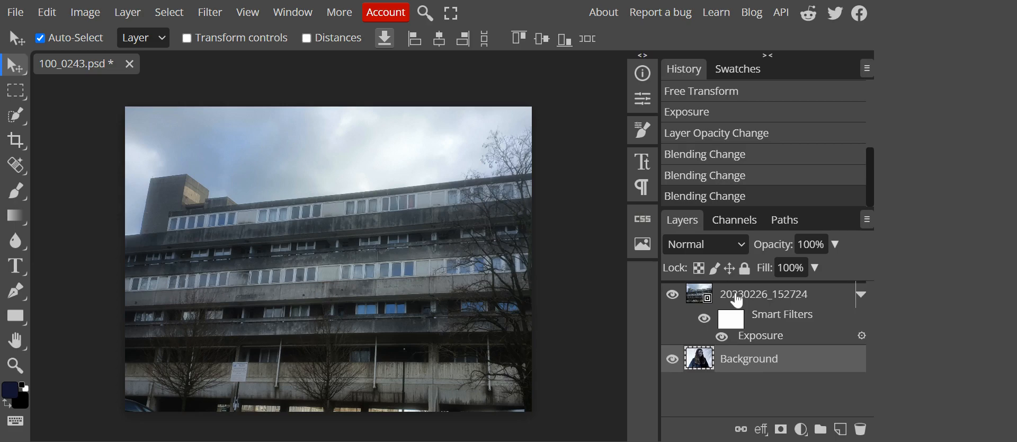
drag(736, 301, 736, 298)
Step: Try the portrait layer at 48% opacity and in Multiply mode, and set it to Screen blending at 100% opacity
click(837, 245)
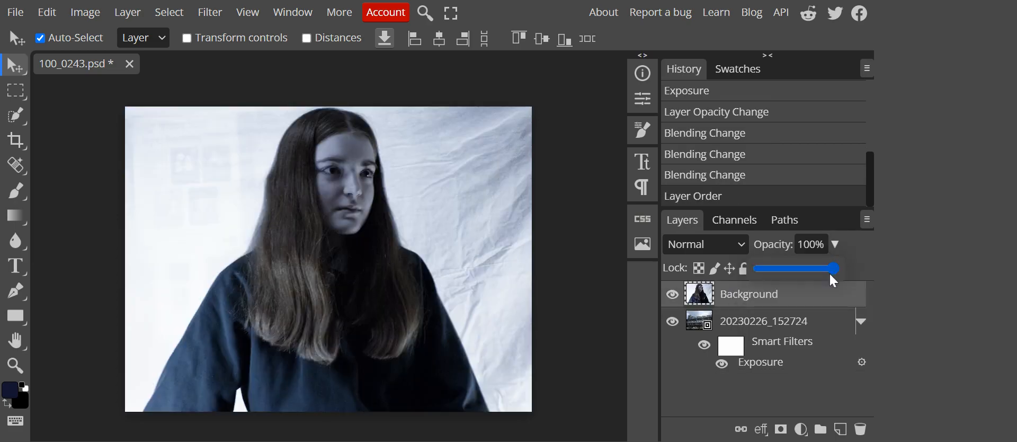
click(795, 269)
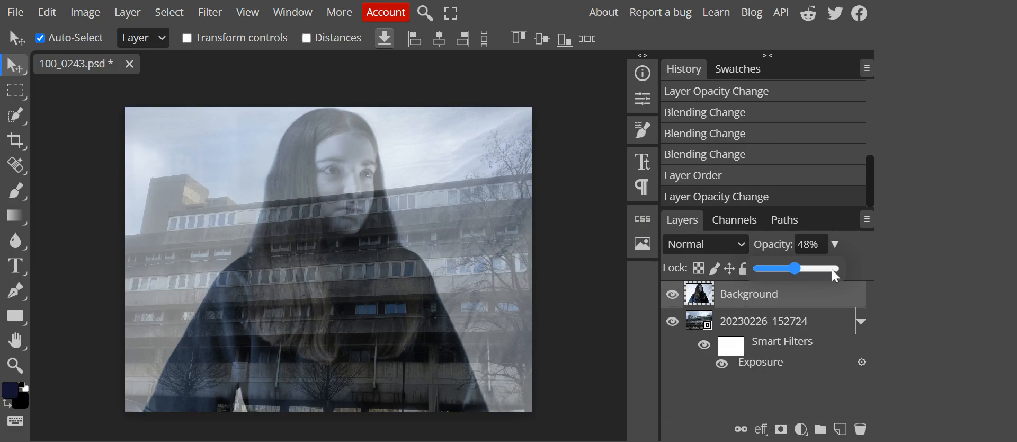
drag(833, 270, 840, 267)
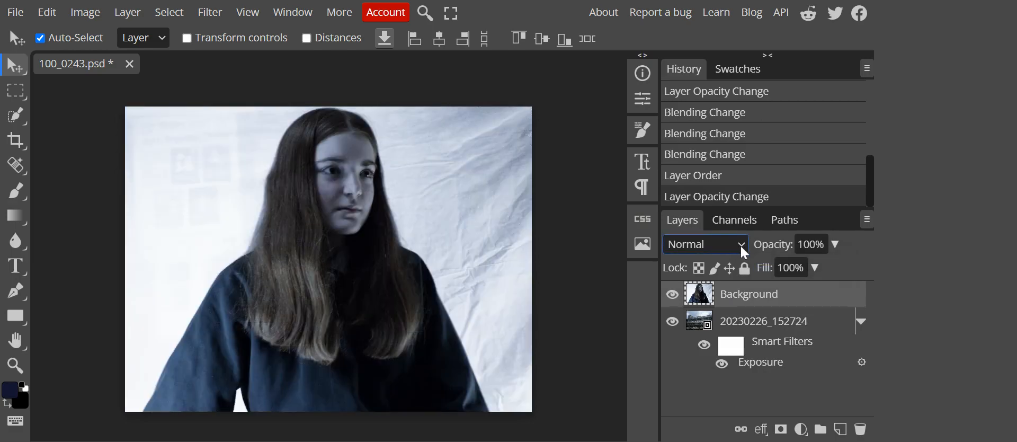
click(701, 6)
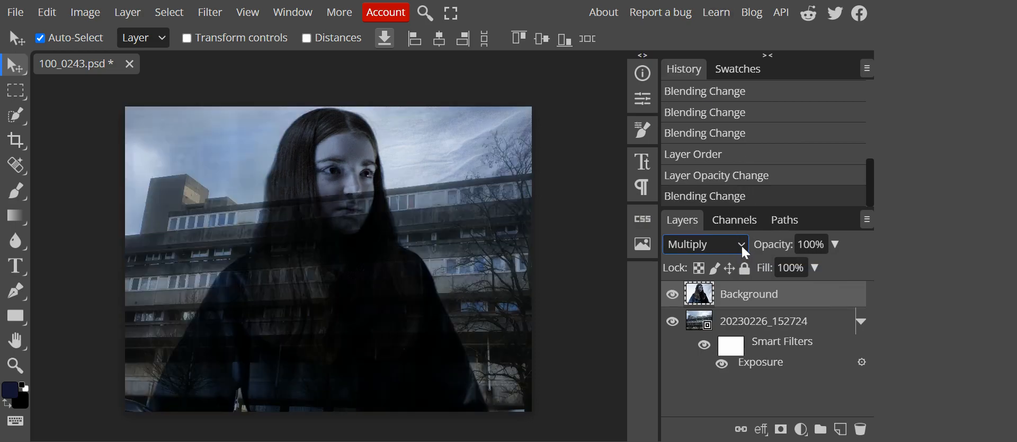
click(698, 92)
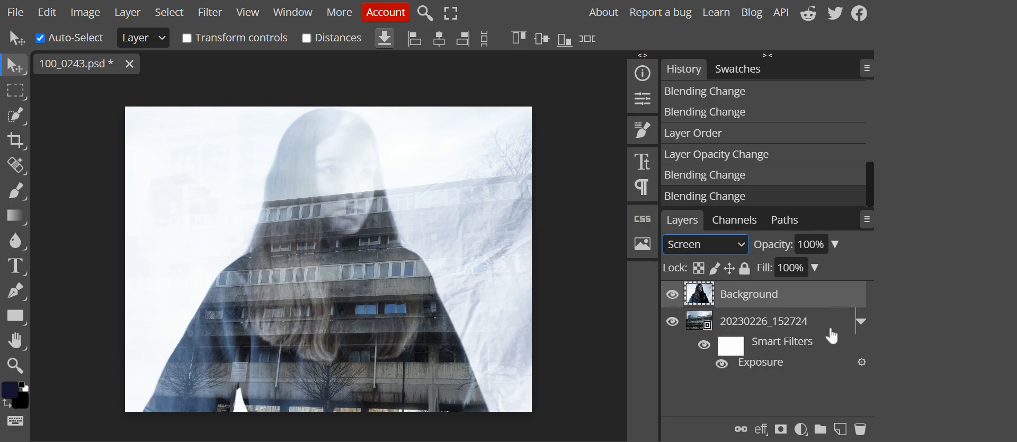
Step: Try to reposition the building photo beneath the portrait with several small shifts across the canvas
click(811, 323)
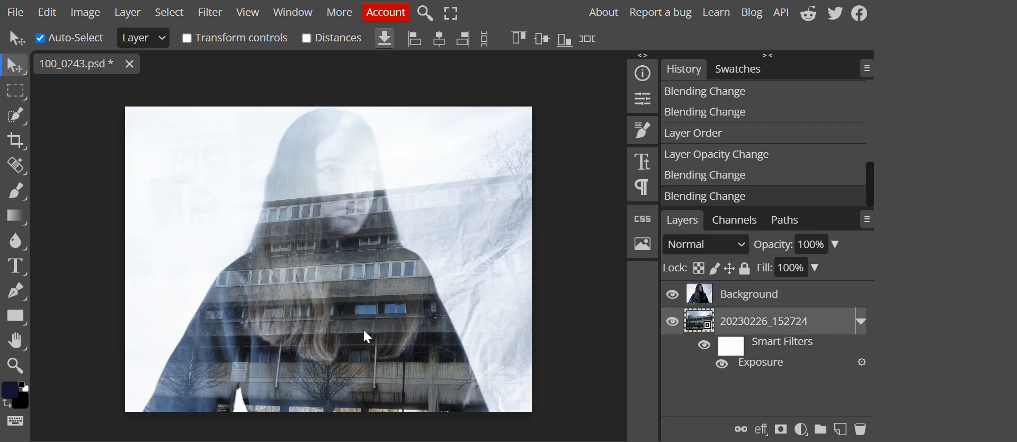
drag(383, 301, 400, 275)
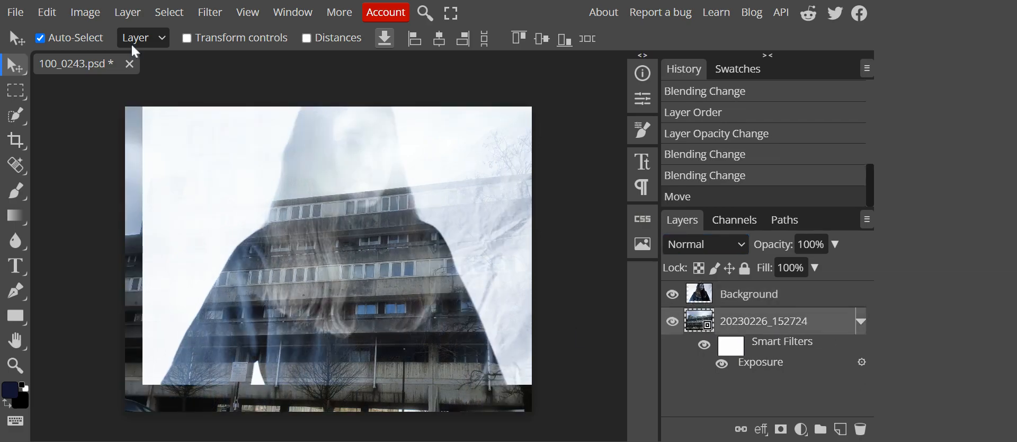
drag(309, 249, 287, 266)
click(811, 294)
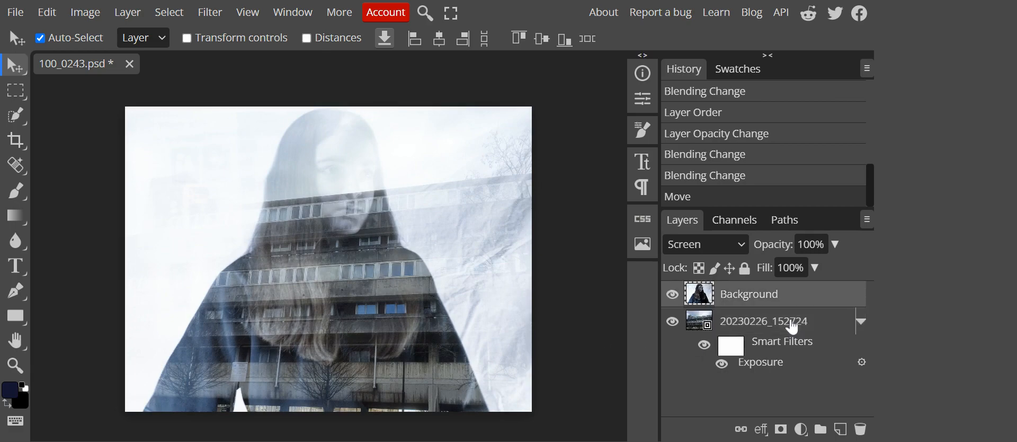
click(829, 328)
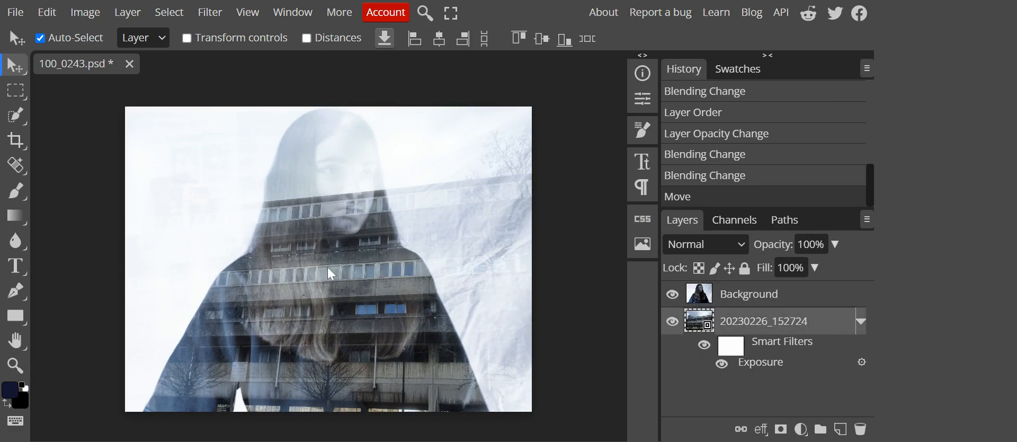
mouse_move(327, 267)
mouse_down()
mouse_move(369, 263)
mouse_move(378, 274)
mouse_move(294, 265)
mouse_move(315, 264)
mouse_up()
click(787, 300)
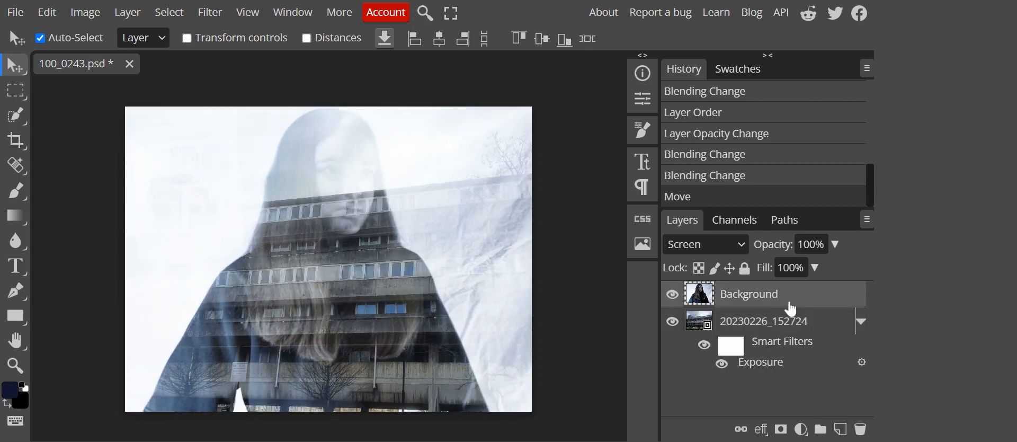
click(797, 322)
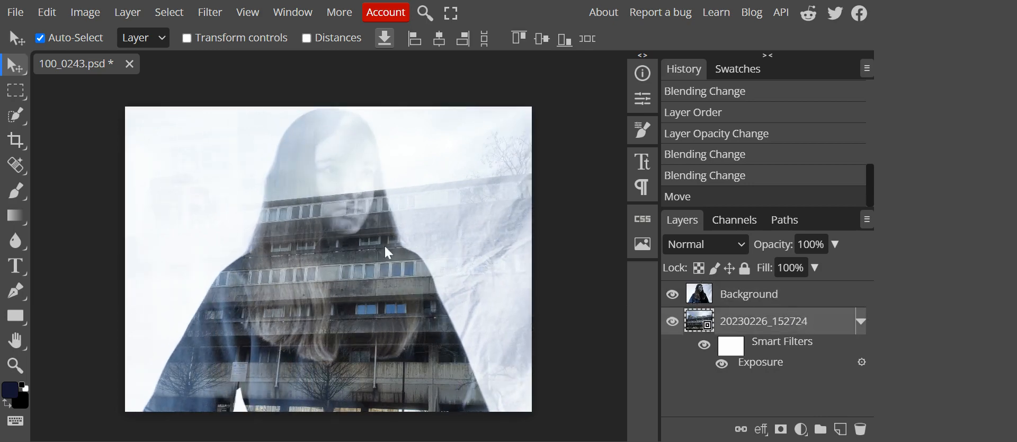
drag(370, 276, 347, 274)
click(261, 276)
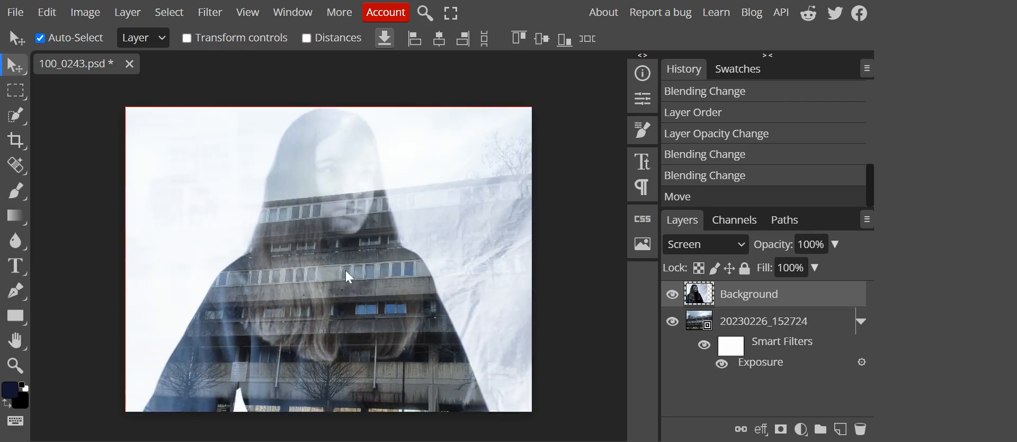
Step: Shift the portrait layer well to the left and slightly down over the building photo
click(833, 327)
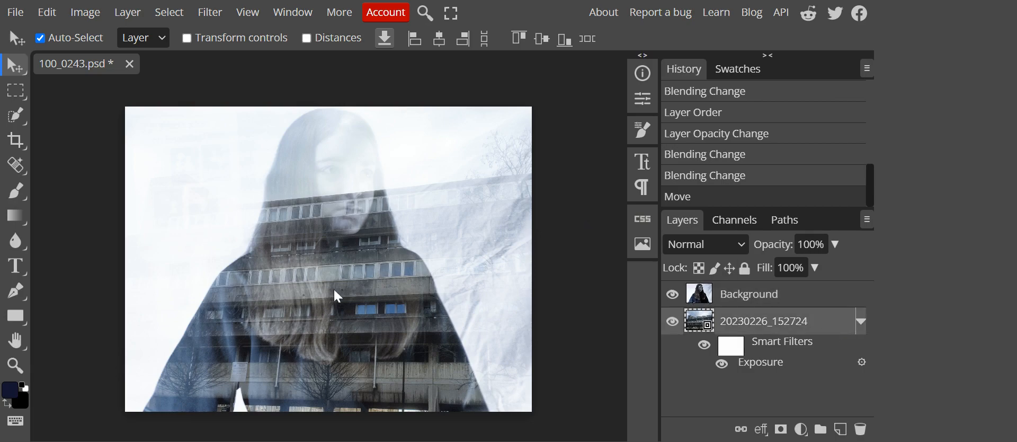
drag(332, 303, 245, 326)
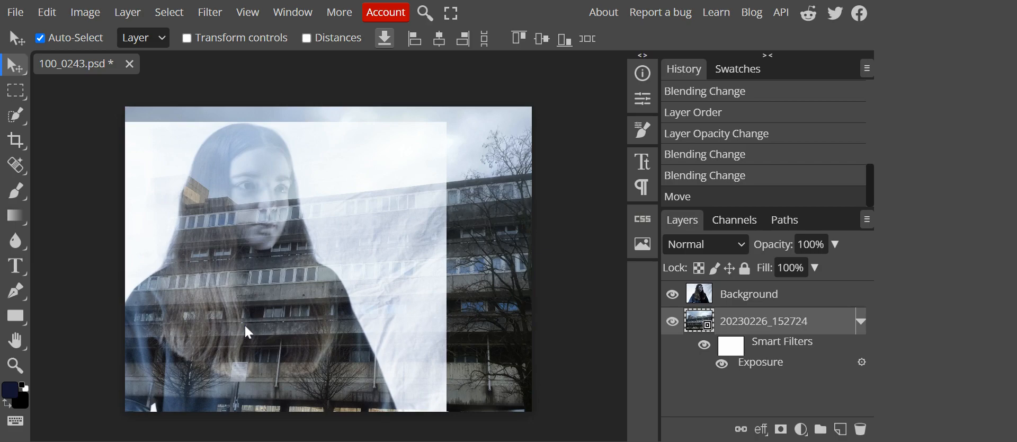
click(299, 286)
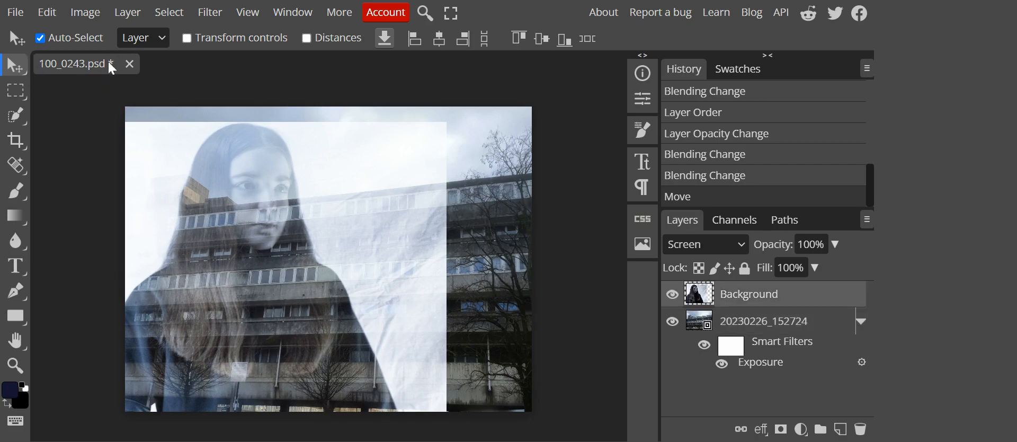
Step: Flatten the portrait and building layers into a single image
click(137, 16)
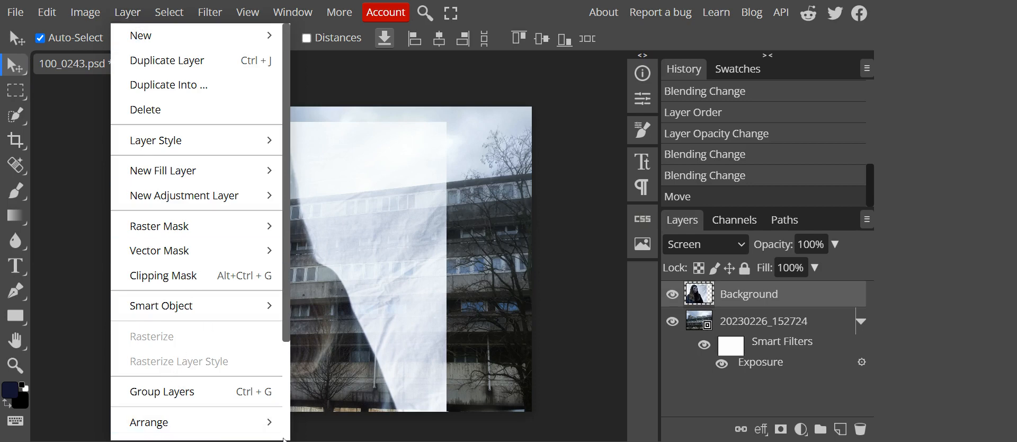
scroll(268, 404, down, 3)
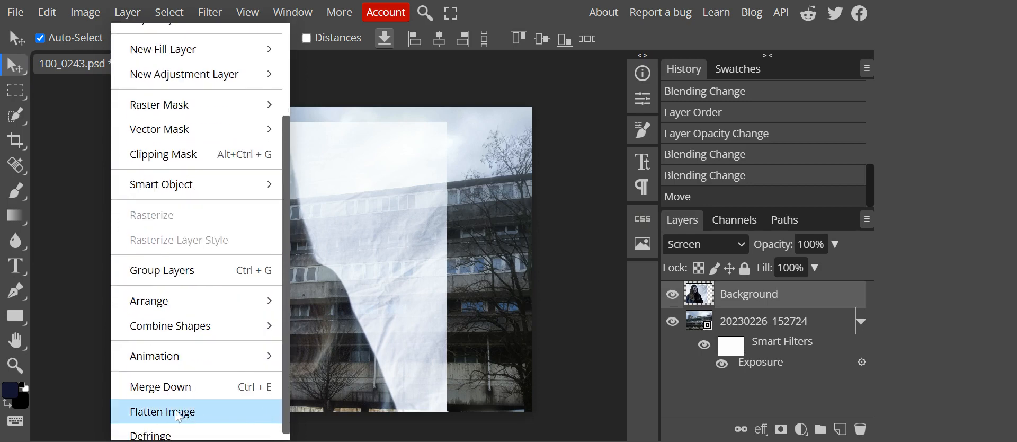
click(168, 412)
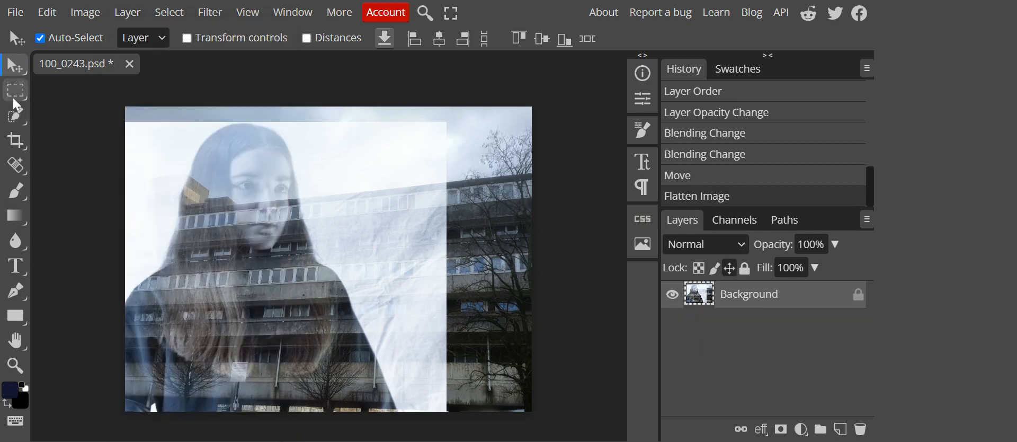
Step: Set a free-ratio crop frame around the blended portrait, excluding the building-only strips above and beside it and the lower edge of the image
right_click(16, 142)
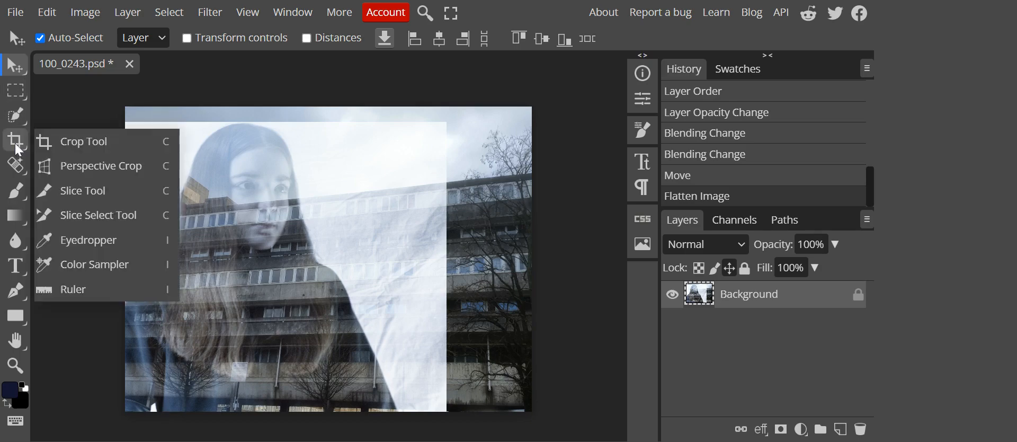
click(82, 153)
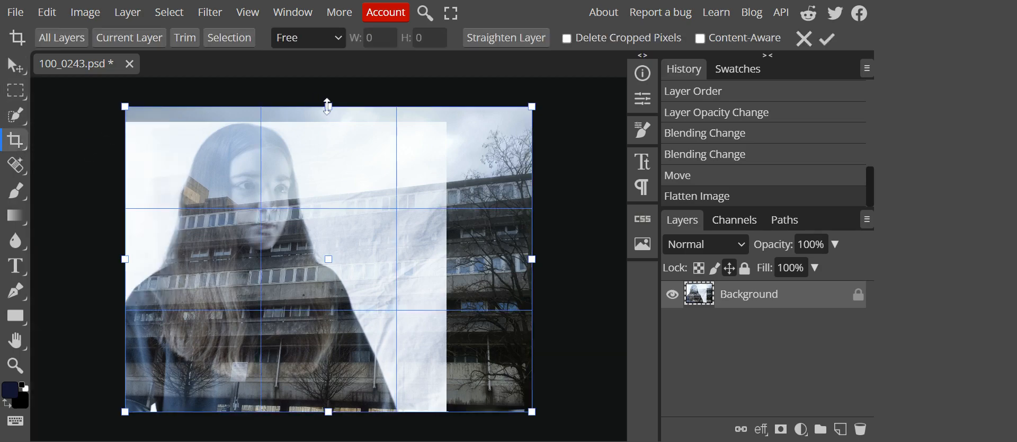
drag(331, 110, 332, 125)
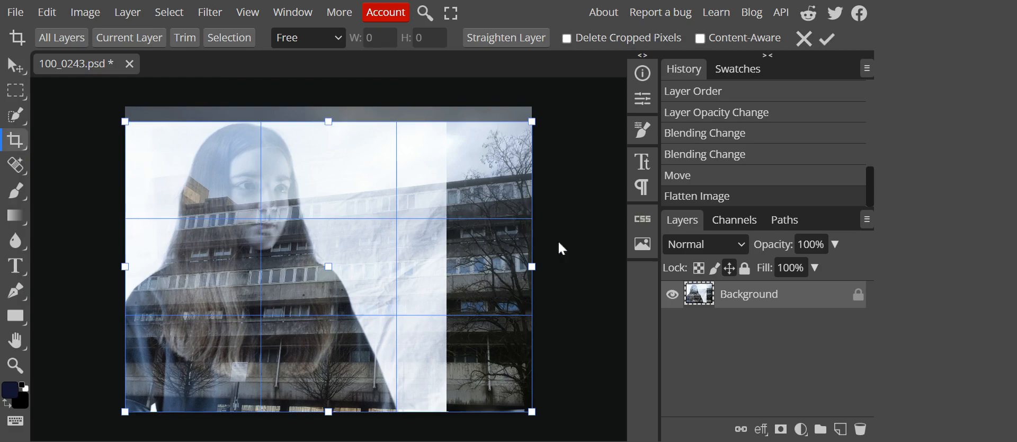
drag(531, 267, 443, 267)
drag(284, 411, 283, 359)
click(85, 12)
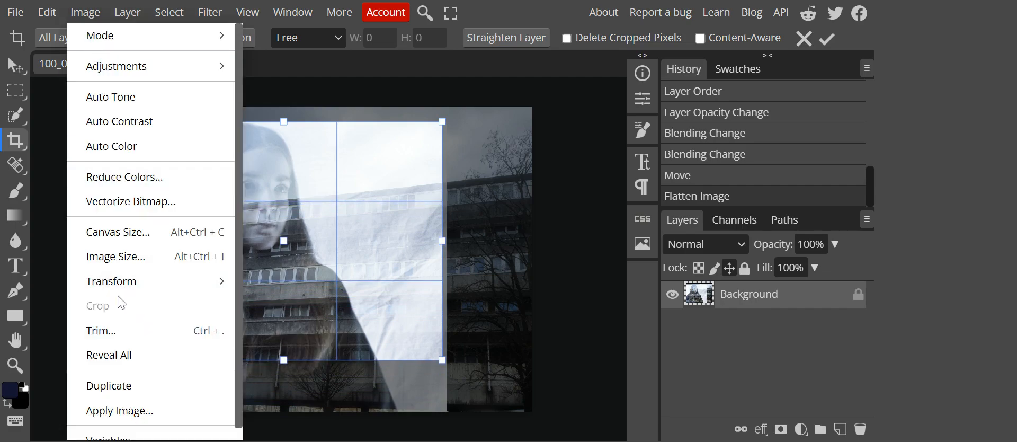
scroll(108, 334, down, 1)
scroll(108, 331, up, 1)
mouse_move(47, 12)
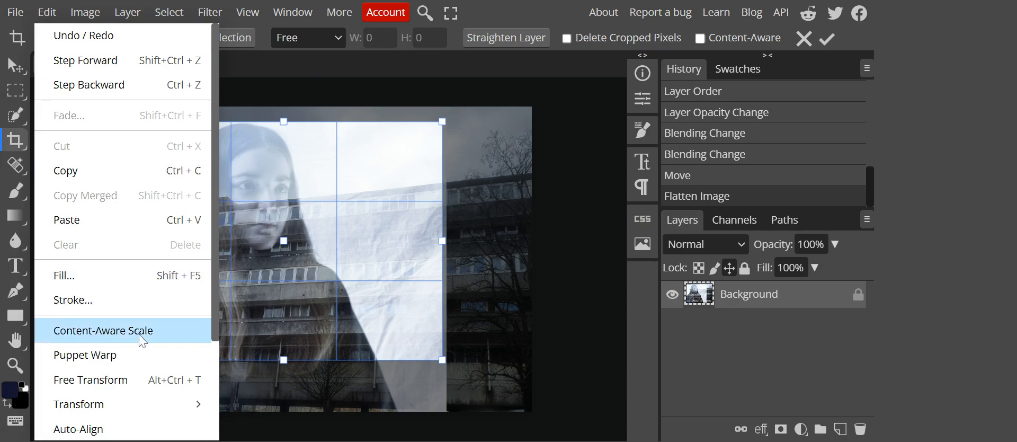
click(592, 170)
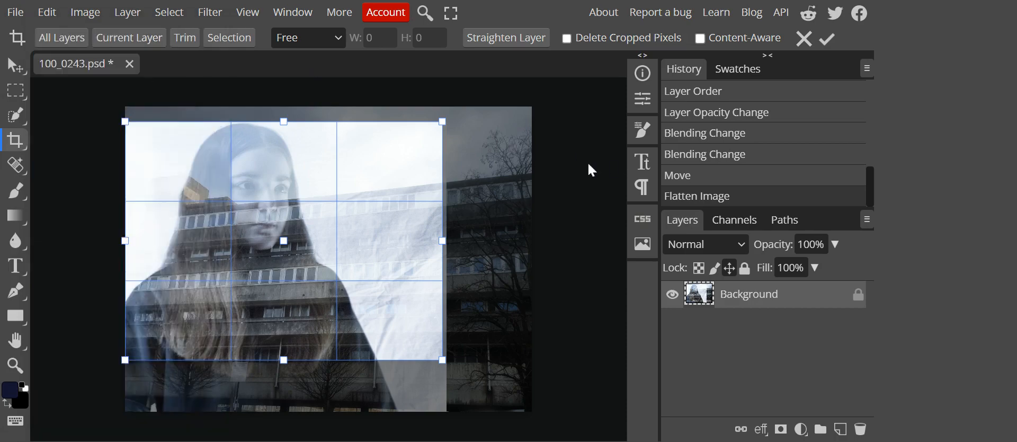
Step: Discard the crop frame and make a rectangular selection around the blended portrait, excluding the building-only strips above and beside it and the lower edge
key(Delete)
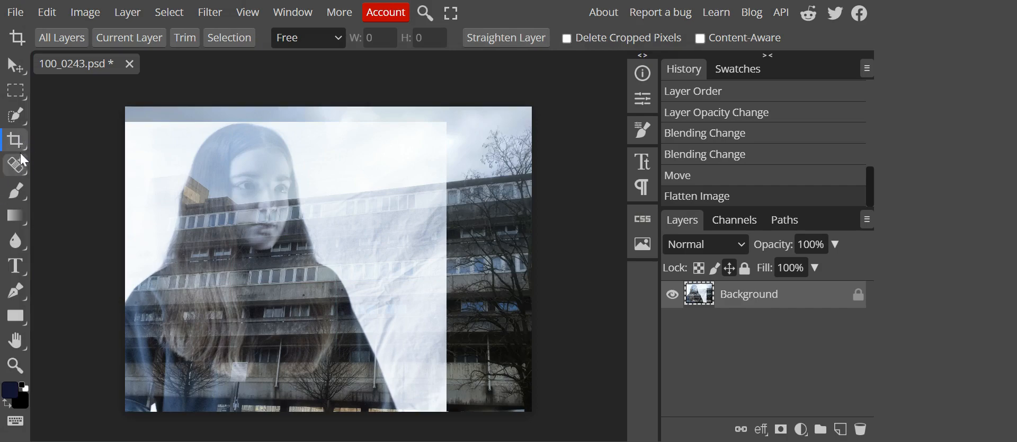
right_click(15, 95)
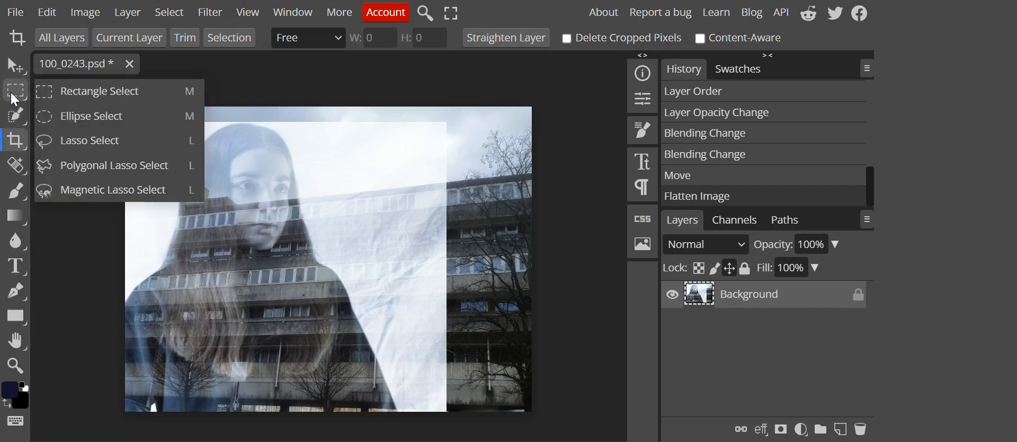
click(100, 92)
drag(125, 123, 446, 393)
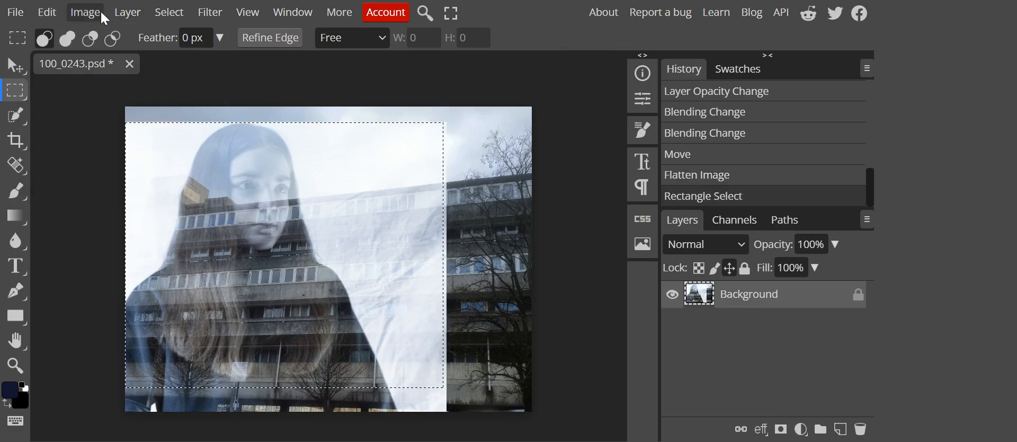
Step: Crop the image to the rectangular selection and deselect it
click(98, 11)
click(96, 306)
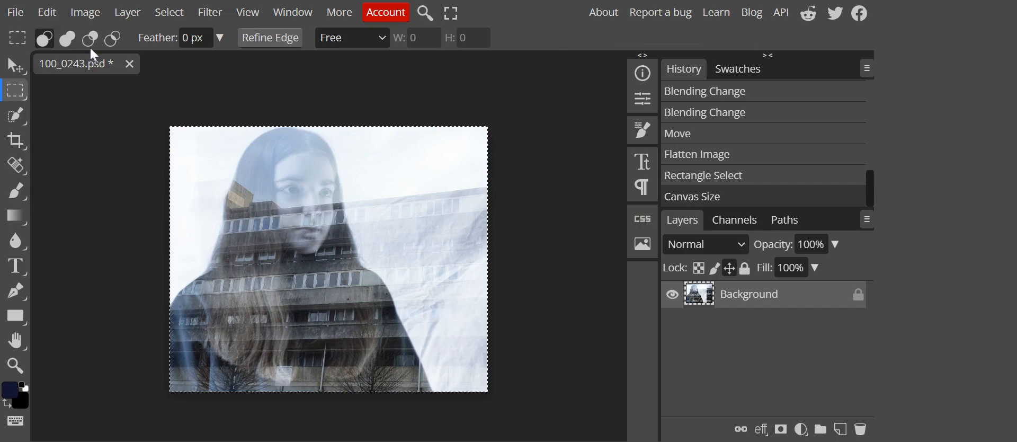
click(169, 12)
click(174, 63)
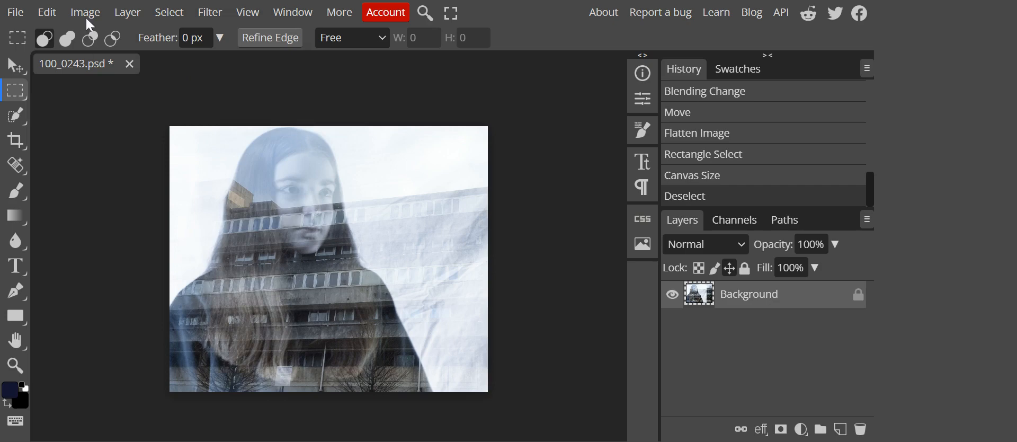
Step: Export the cropped double-exposure image as a JPG named 100_0243 at 70% quality, without attached metadata
click(14, 14)
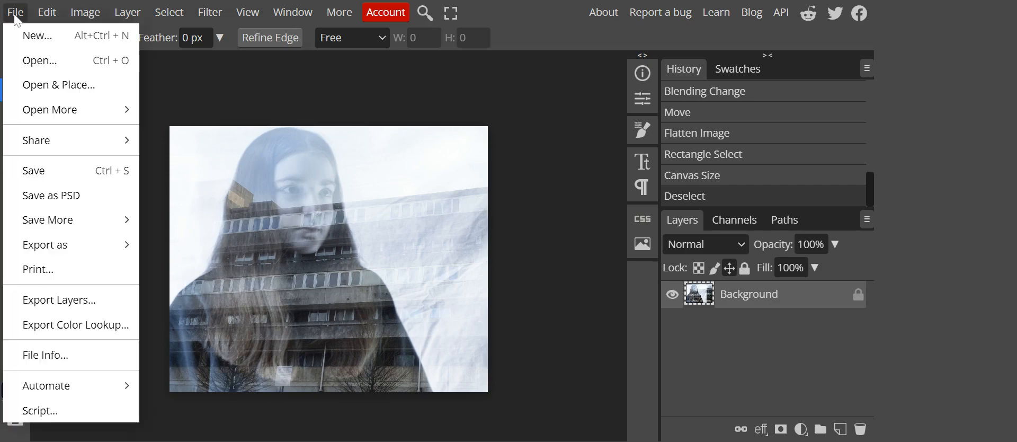
mouse_move(72, 240)
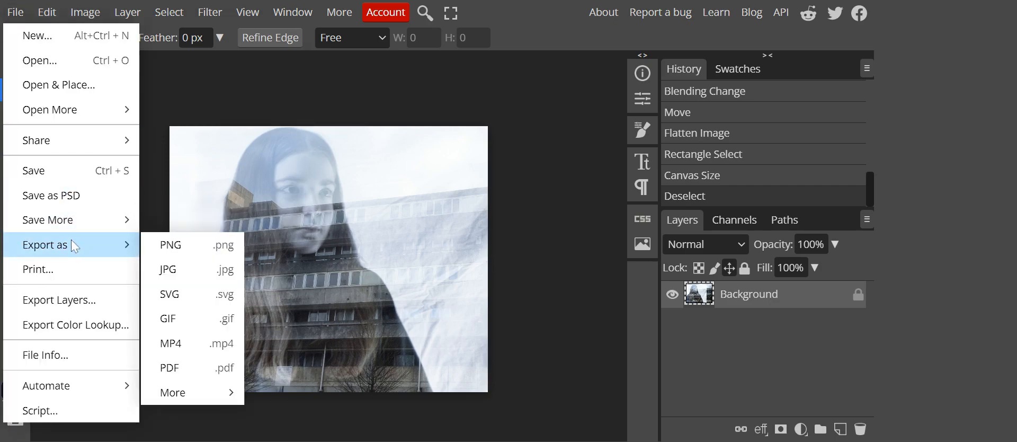
click(175, 280)
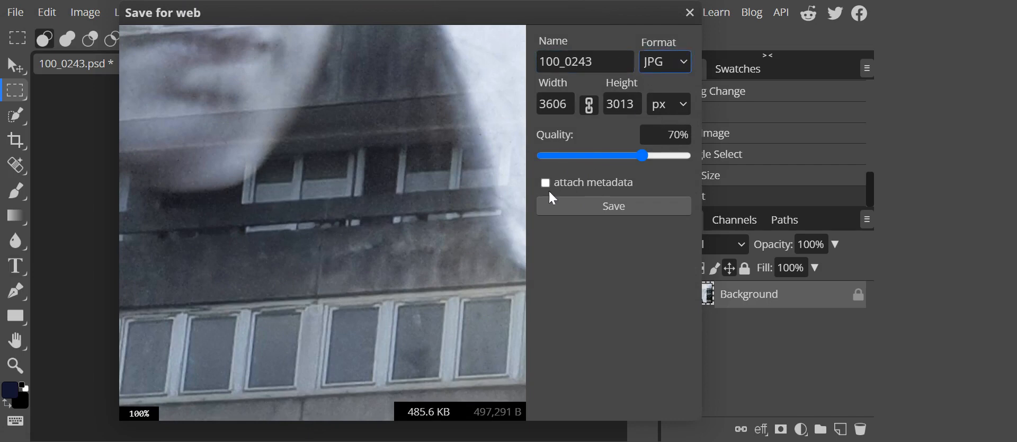
click(580, 206)
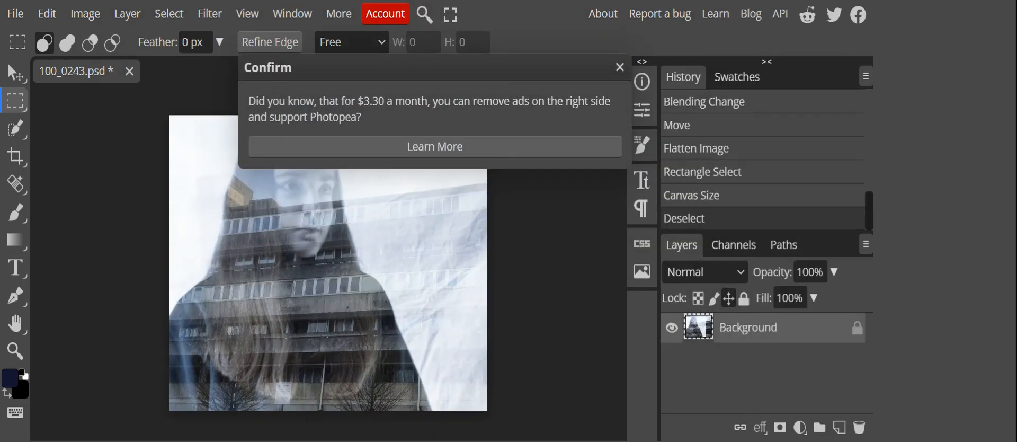